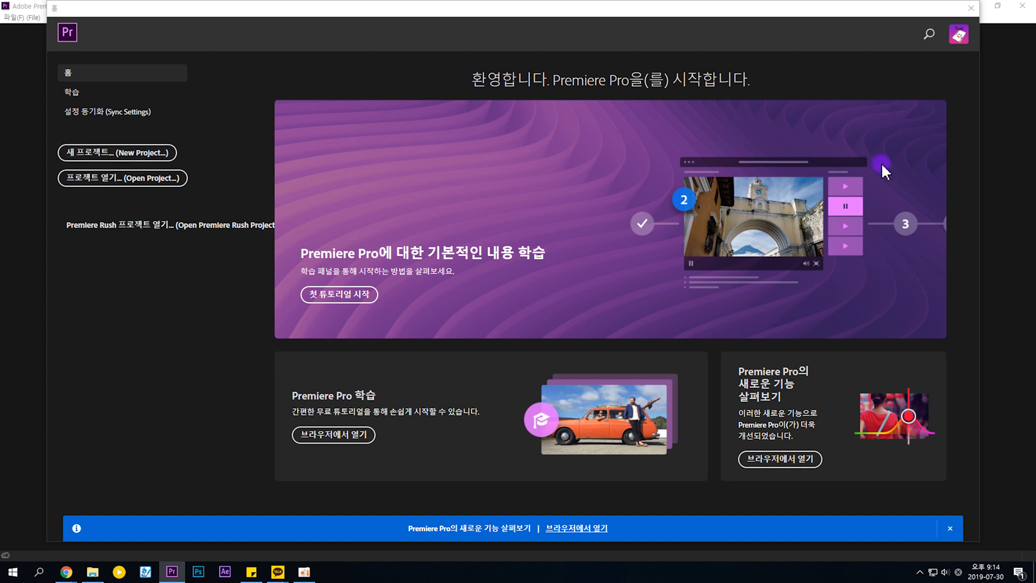
# Step: Dismiss the welcome screen and start a new project, keeping the default name
pyautogui.click(997, 7)
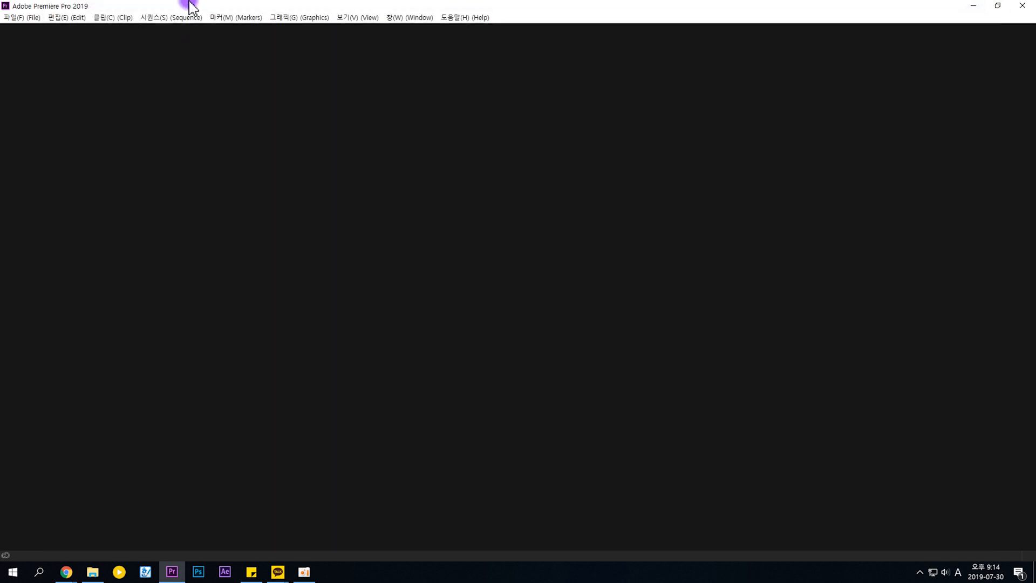
pyautogui.click(15, 21)
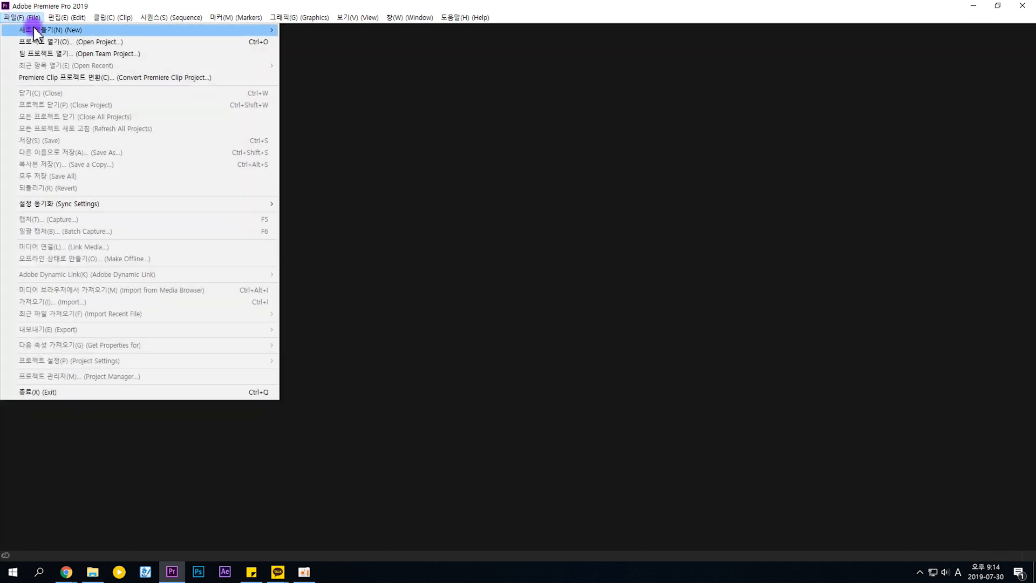
pyautogui.moveTo(37, 30)
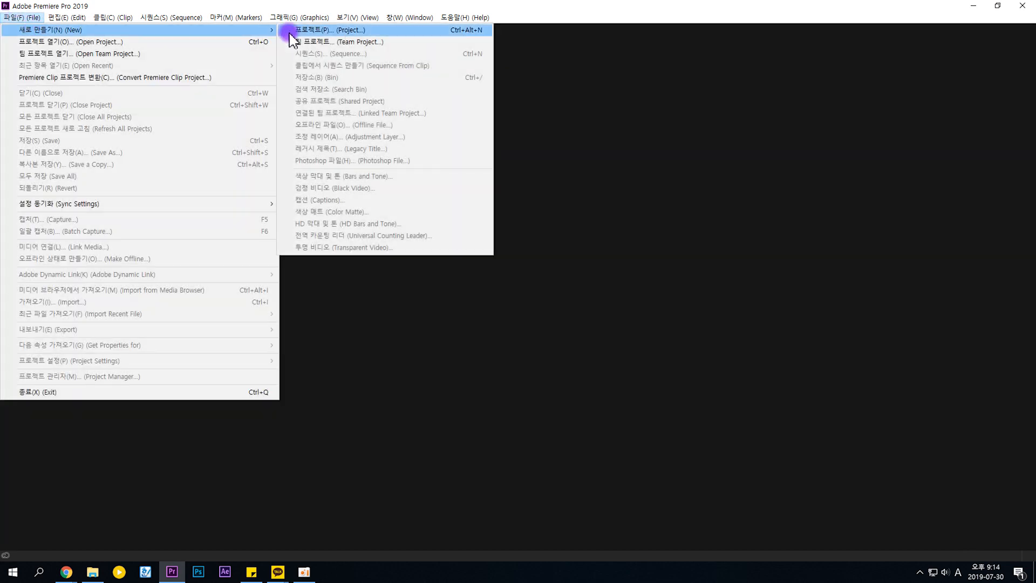
pyautogui.click(372, 31)
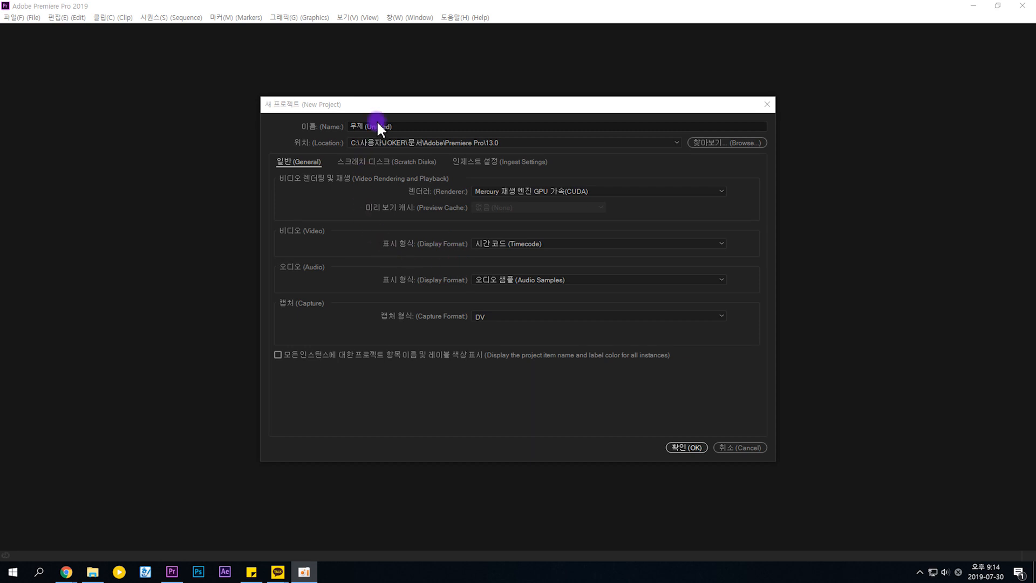
pyautogui.click(409, 126)
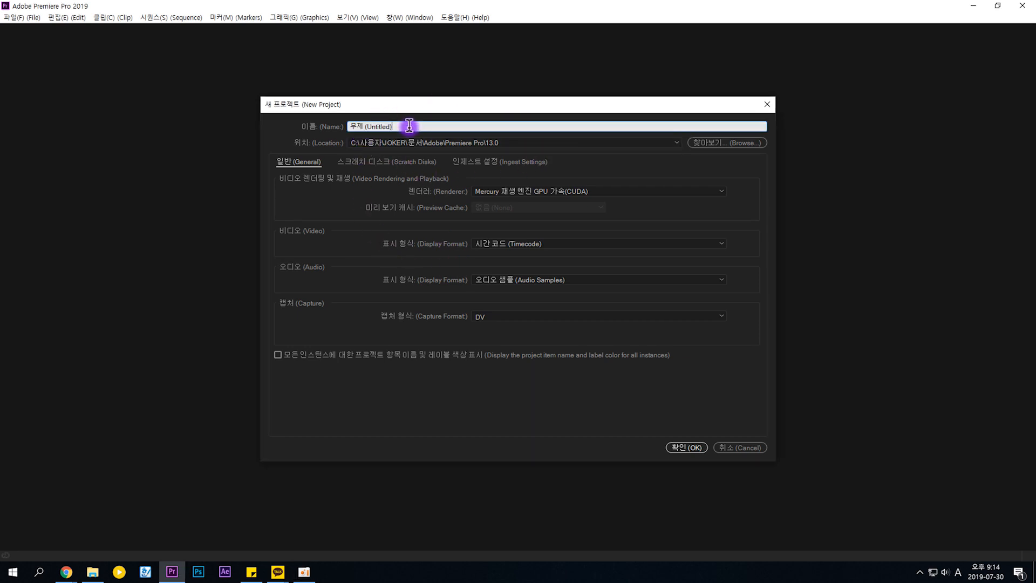
pyautogui.press('Tab')
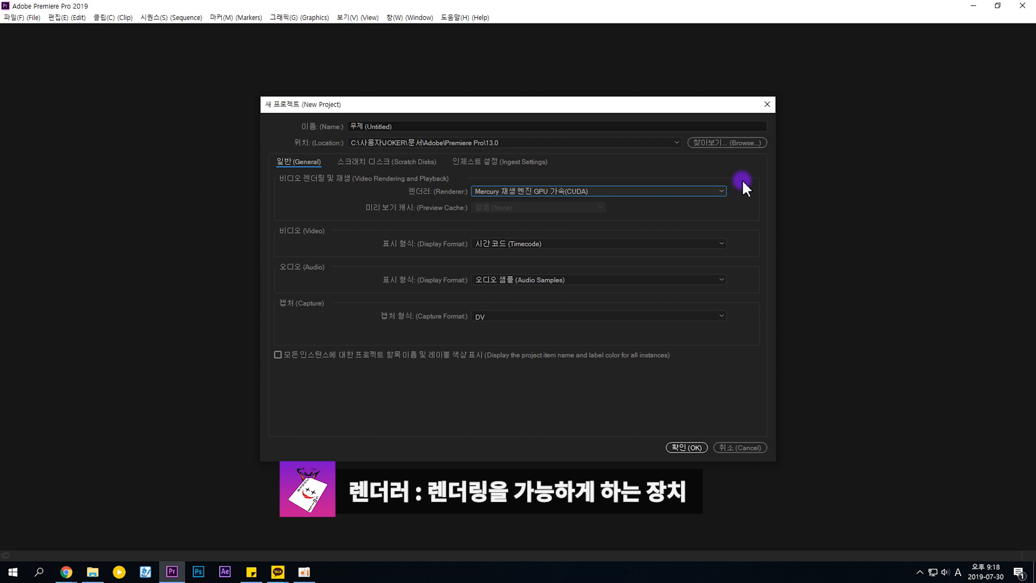
# Step: Choose the Mercury Playback Engine GPU acceleration (CUDA) renderer, check the scratch disk settings, and create the project
pyautogui.click(723, 190)
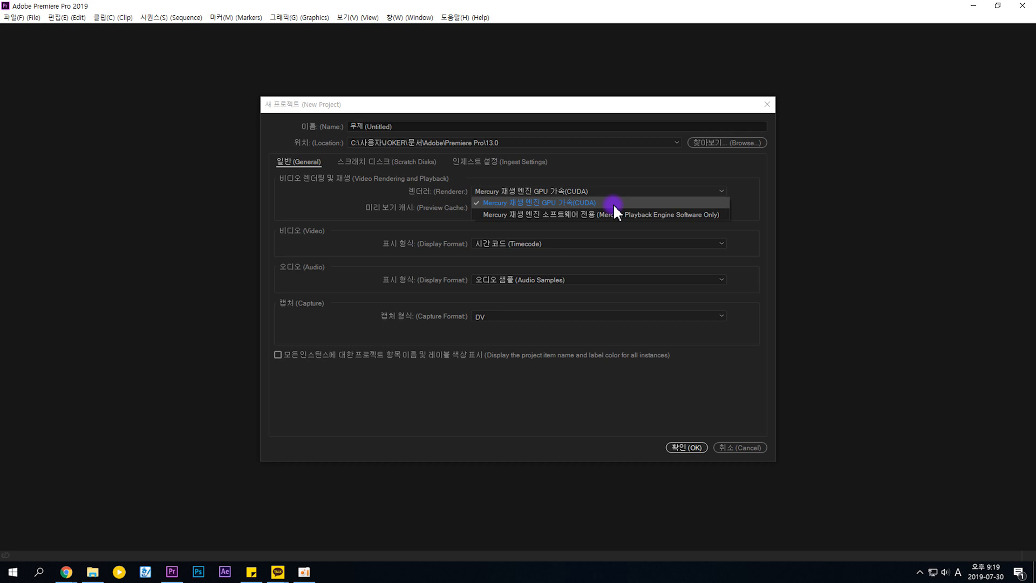
pyautogui.click(613, 203)
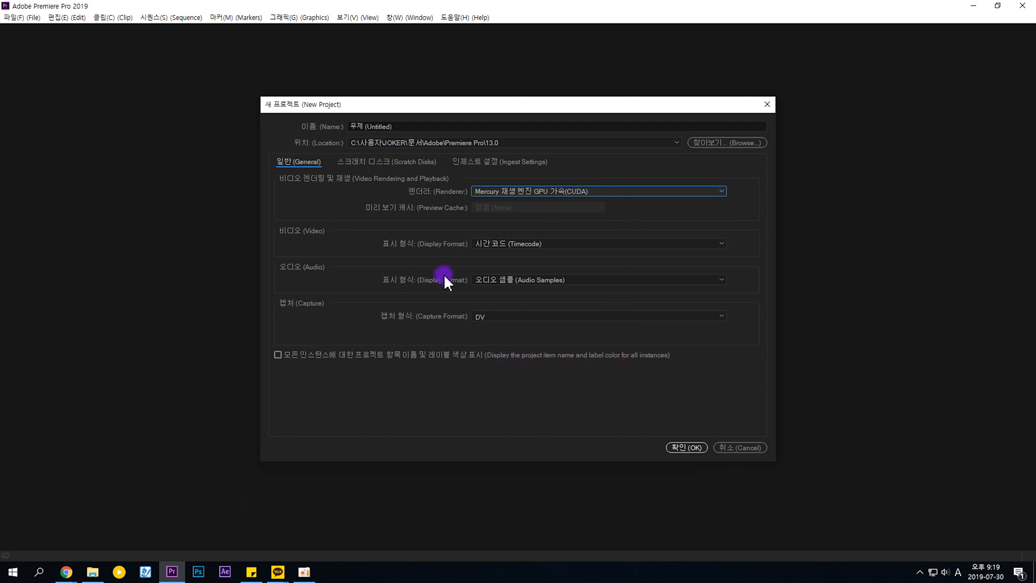
pyautogui.click(387, 161)
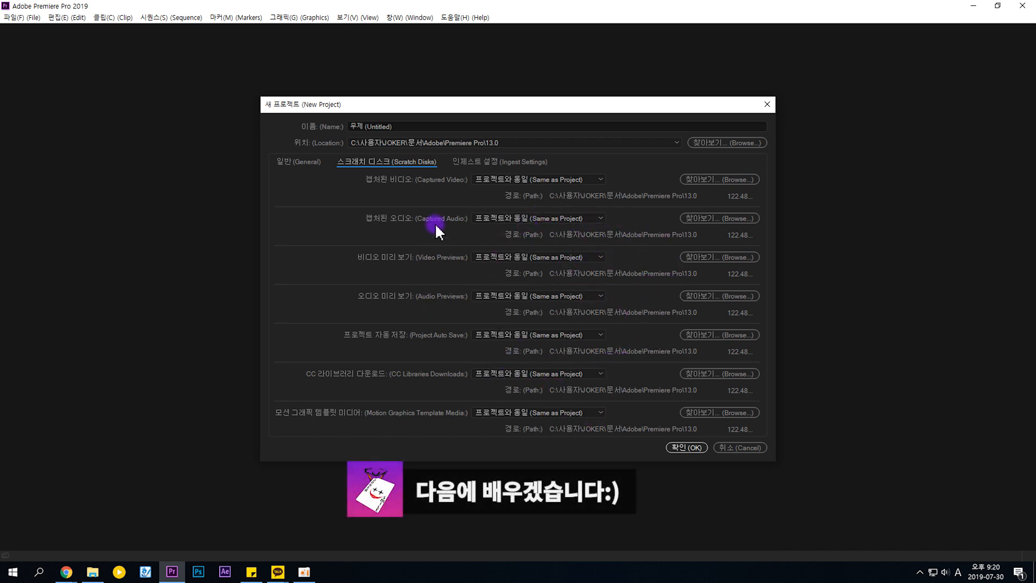
pyautogui.click(317, 162)
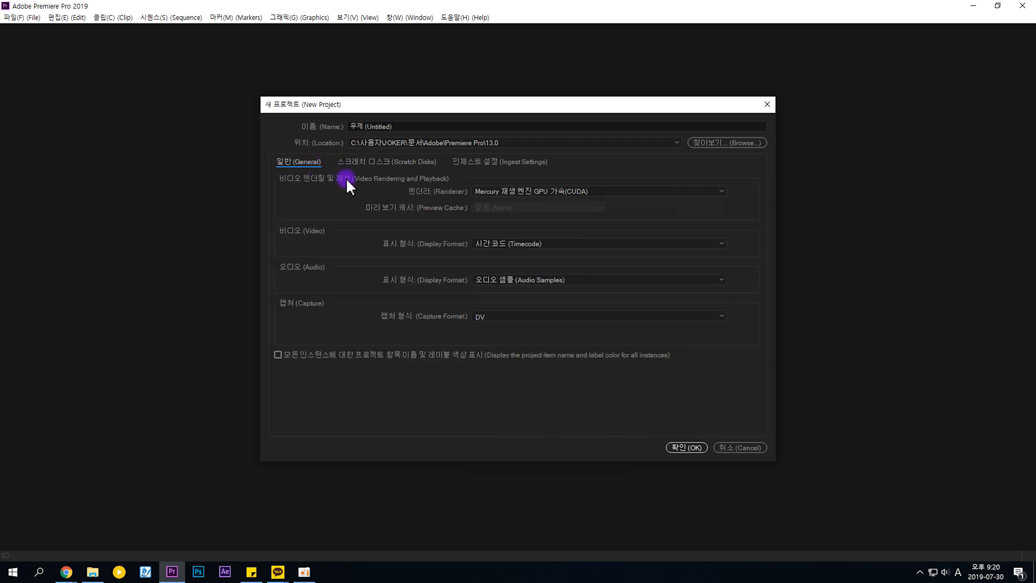
pyautogui.click(682, 445)
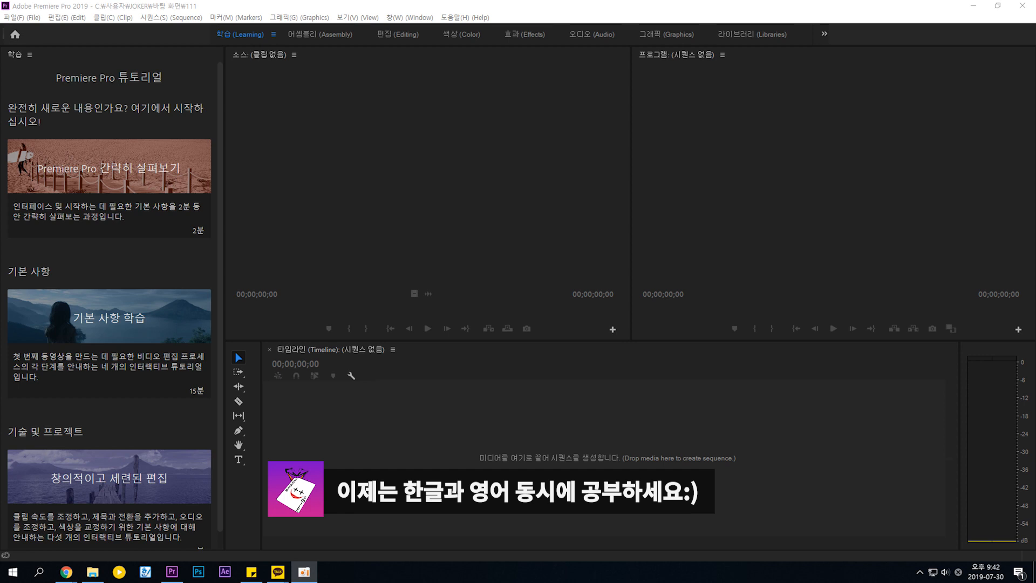
# Step: Inspect the application language and bilingual settings in the console's Debug Database View, and close the console
pyautogui.click(479, 208)
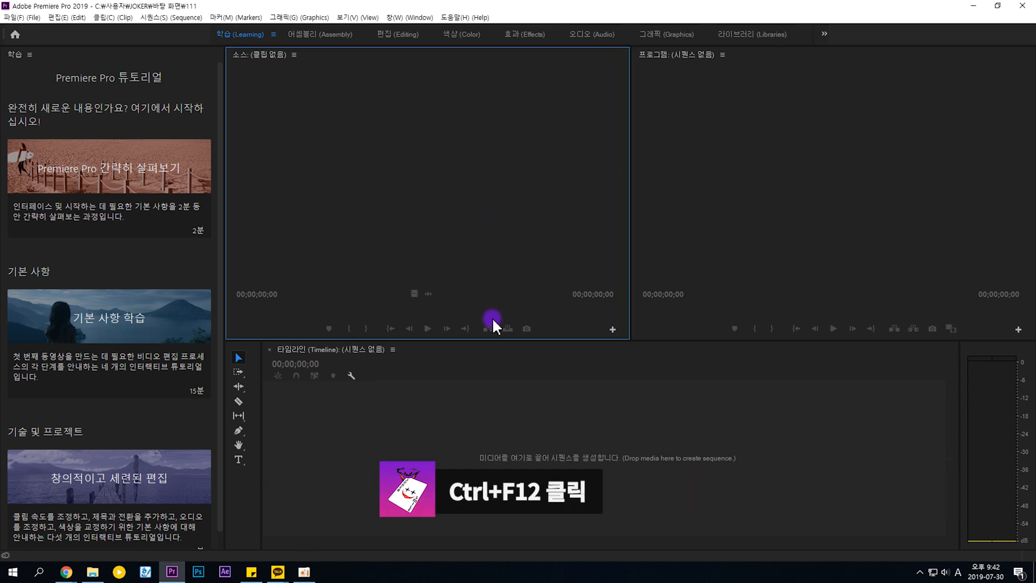
pyautogui.hotkey('ctrl', 'F12')
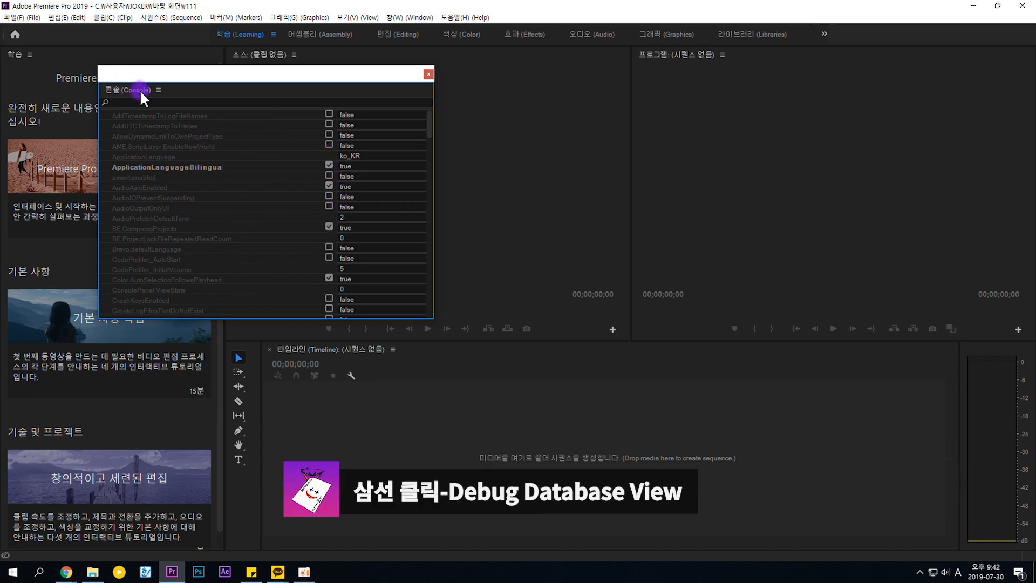
pyautogui.click(159, 90)
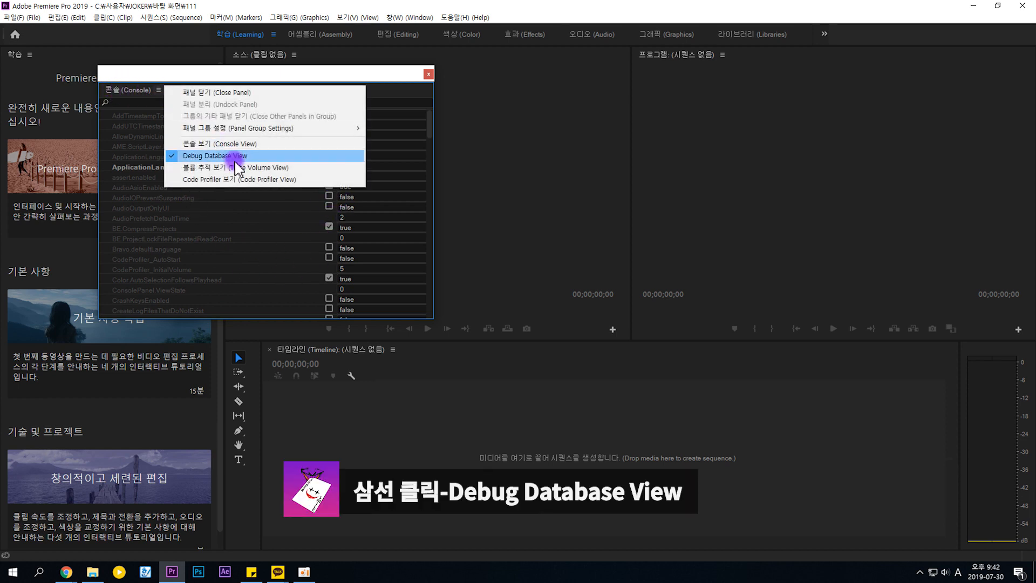
pyautogui.click(270, 160)
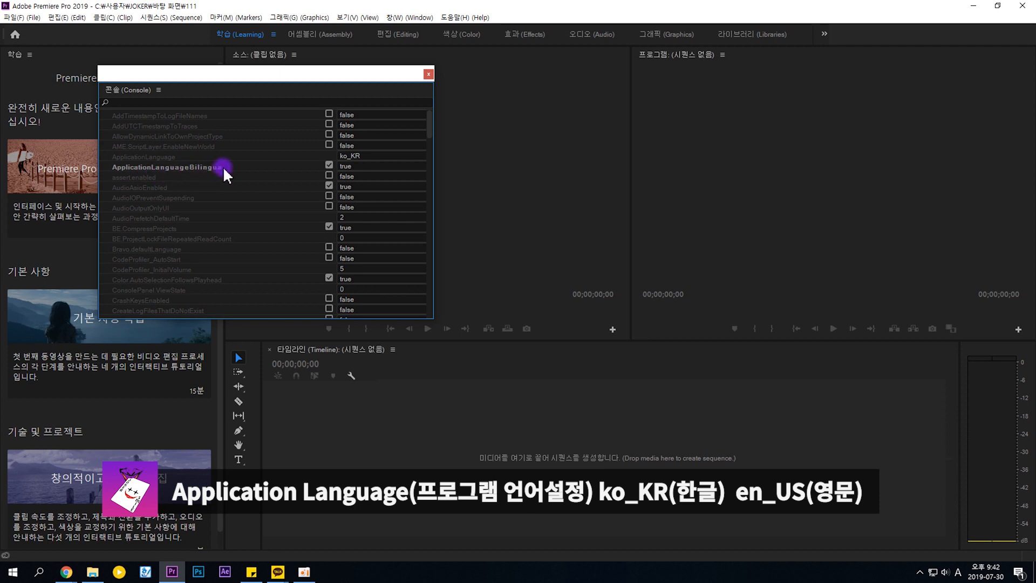
pyautogui.click(356, 165)
pyautogui.click(356, 165)
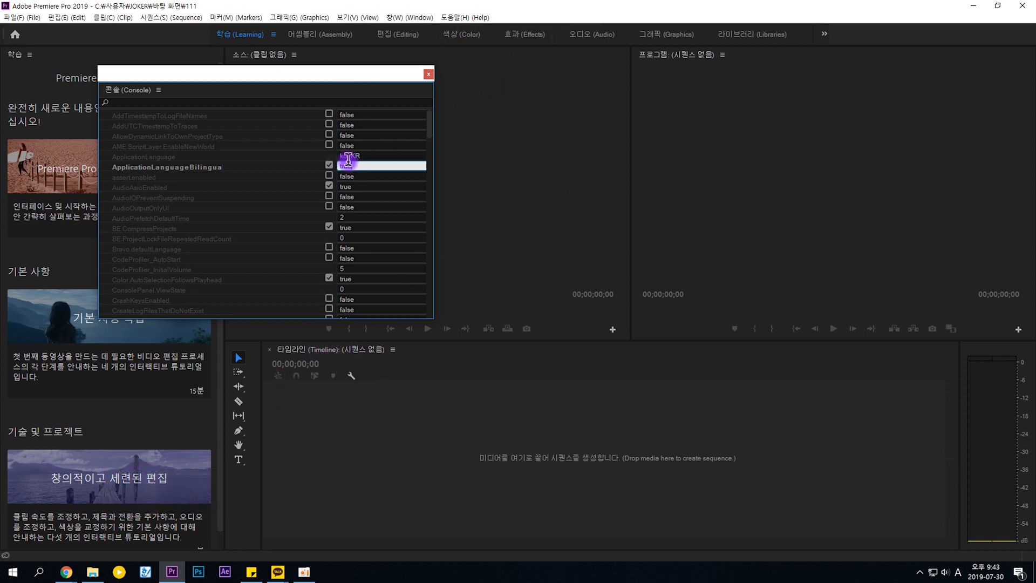
pyautogui.click(429, 71)
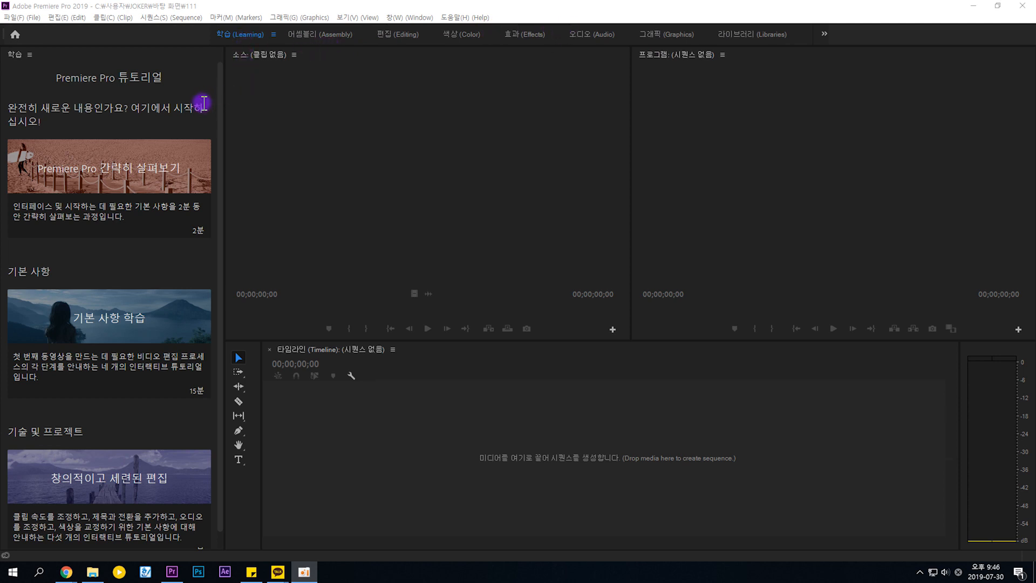
# Step: Look through the panel layouts of the Editing, Color and Effects workspaces
pyautogui.moveTo(149, 229)
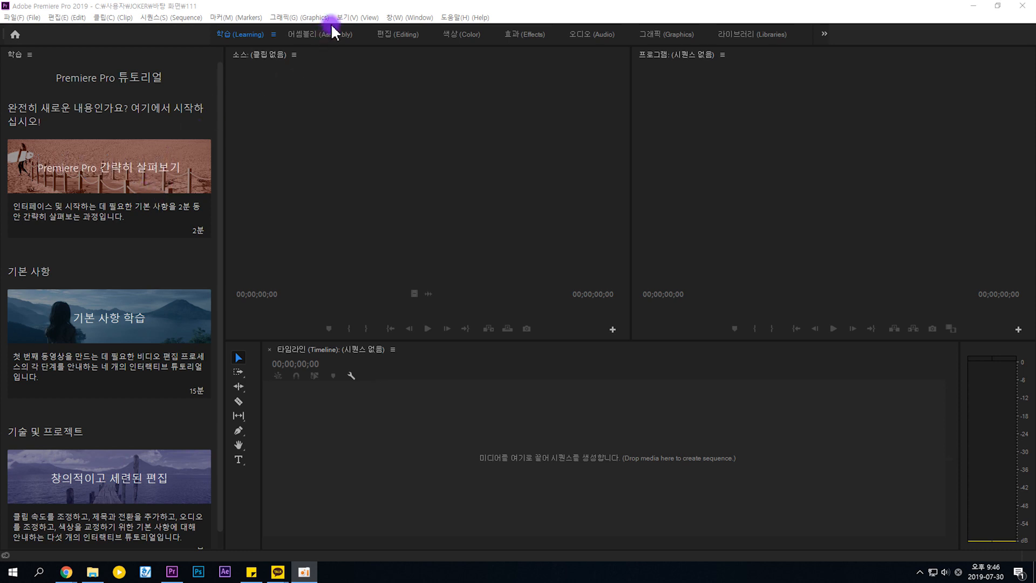
pyautogui.click(393, 35)
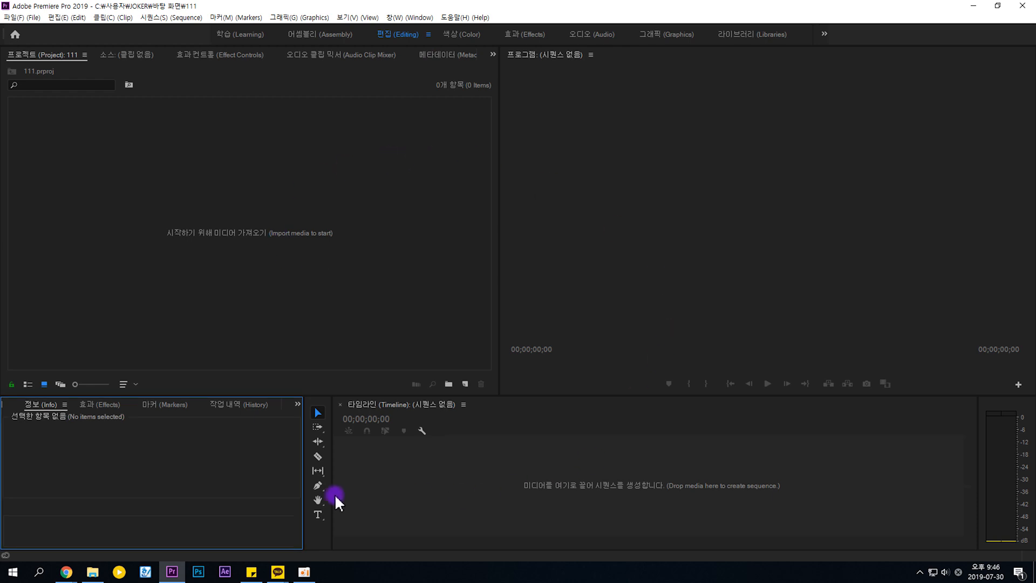
pyautogui.click(461, 34)
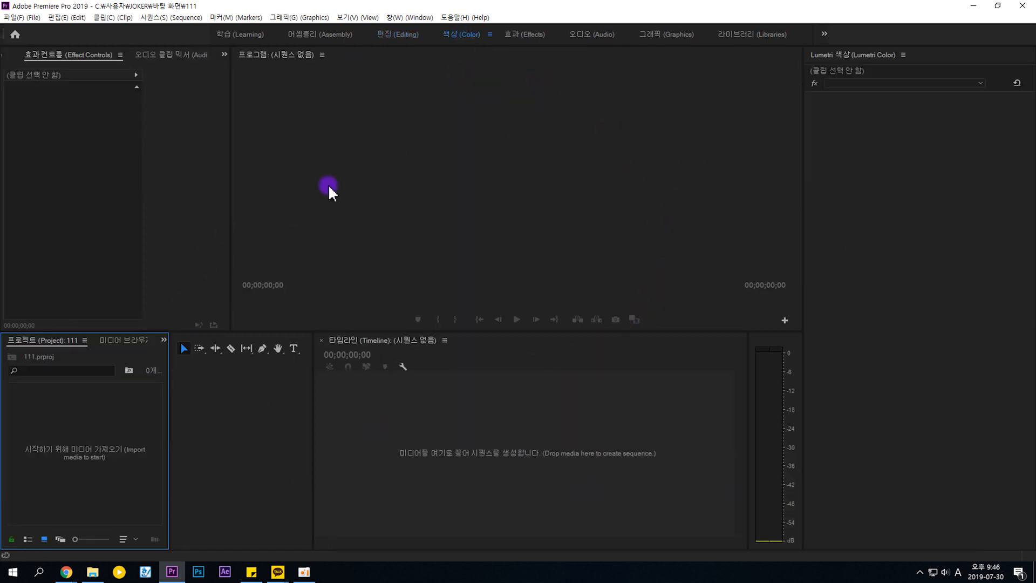
pyautogui.click(532, 33)
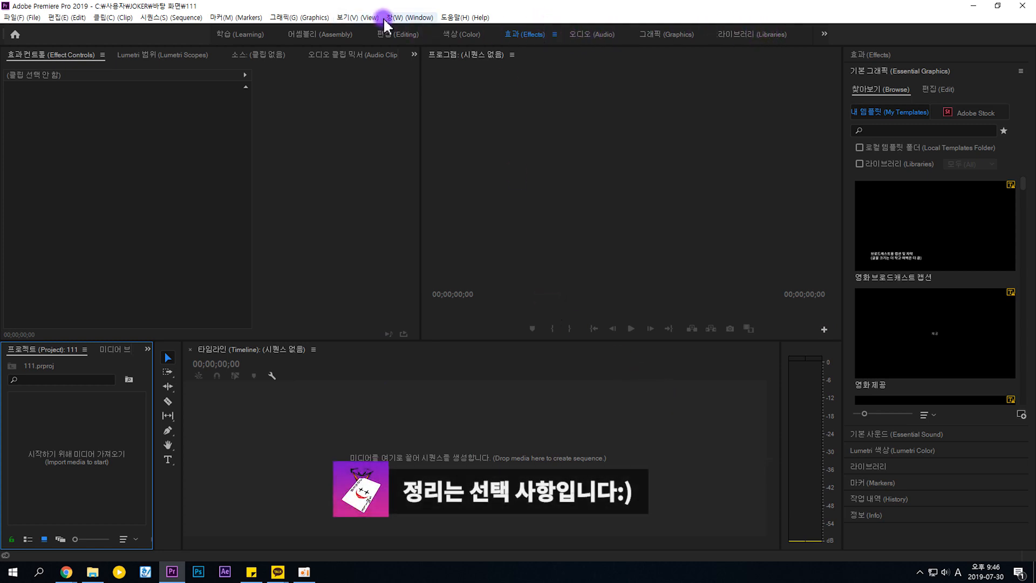
pyautogui.click(526, 46)
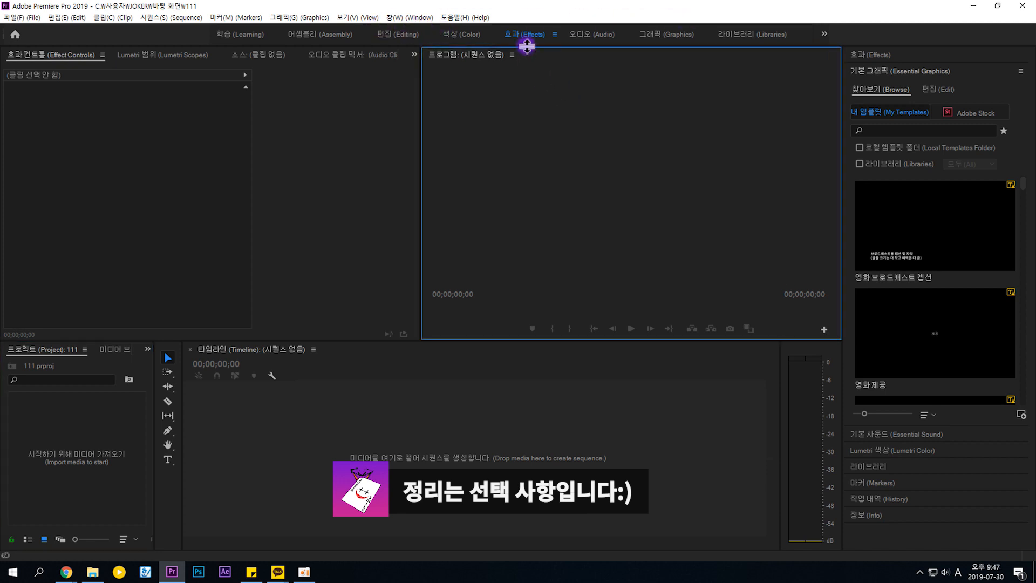
# Step: Edit the workspaces so that Learning, Assembly and Libraries move from the bar into the overflow menu
pyautogui.click(555, 35)
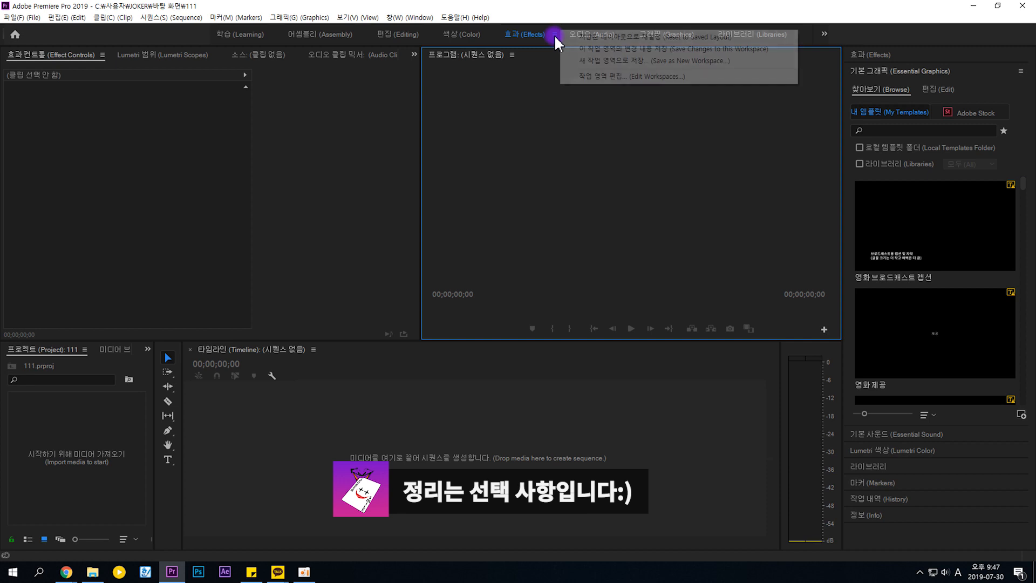
pyautogui.click(598, 77)
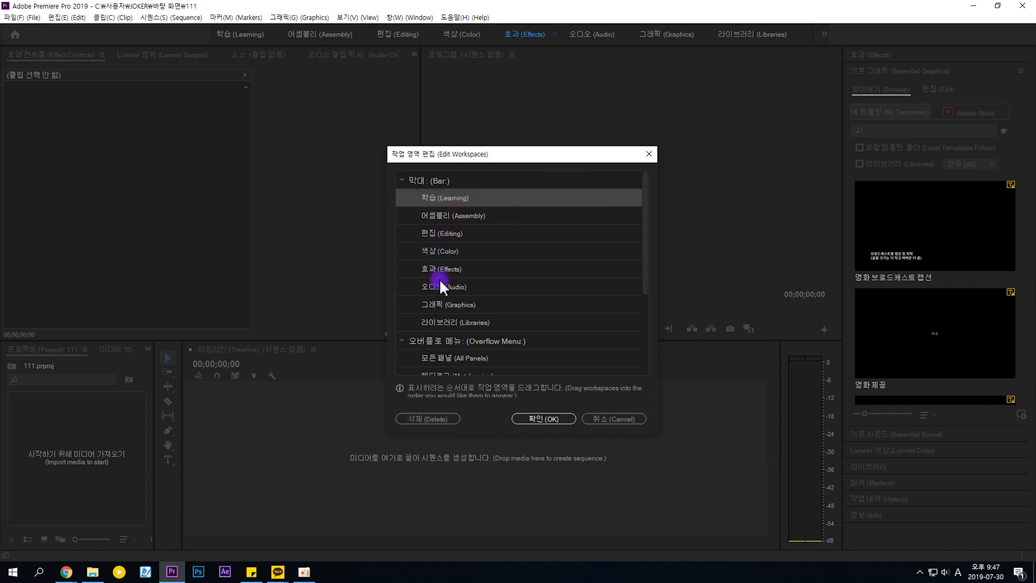
pyautogui.scroll(-1, 485, 302)
pyautogui.scroll(1, 474, 314)
pyautogui.scroll(-2, 496, 265)
pyautogui.scroll(2, 562, 307)
pyautogui.moveTo(469, 200); pyautogui.dragTo(474, 345)
pyautogui.moveTo(456, 218); pyautogui.dragTo(467, 326)
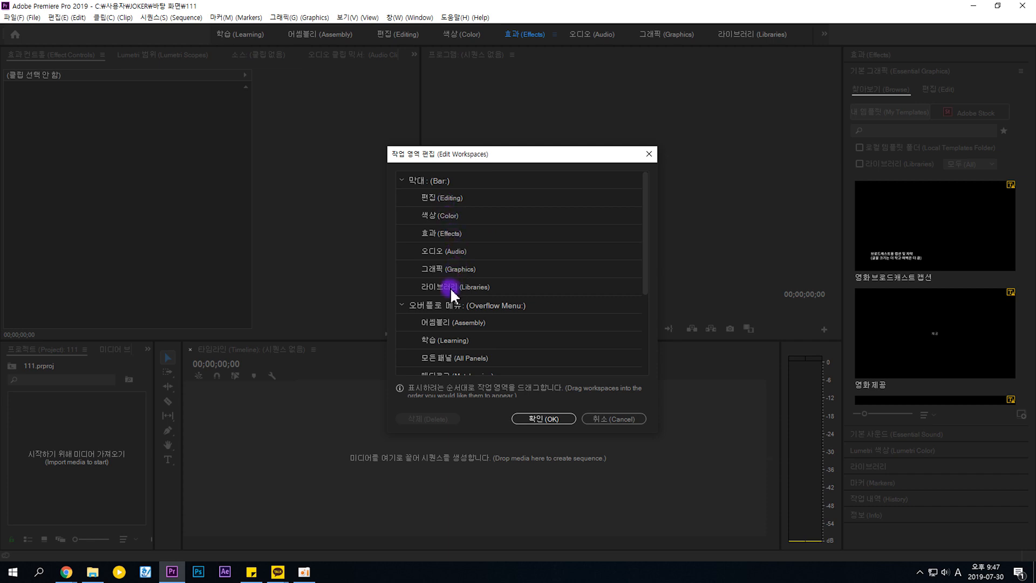
pyautogui.moveTo(459, 286); pyautogui.dragTo(457, 320)
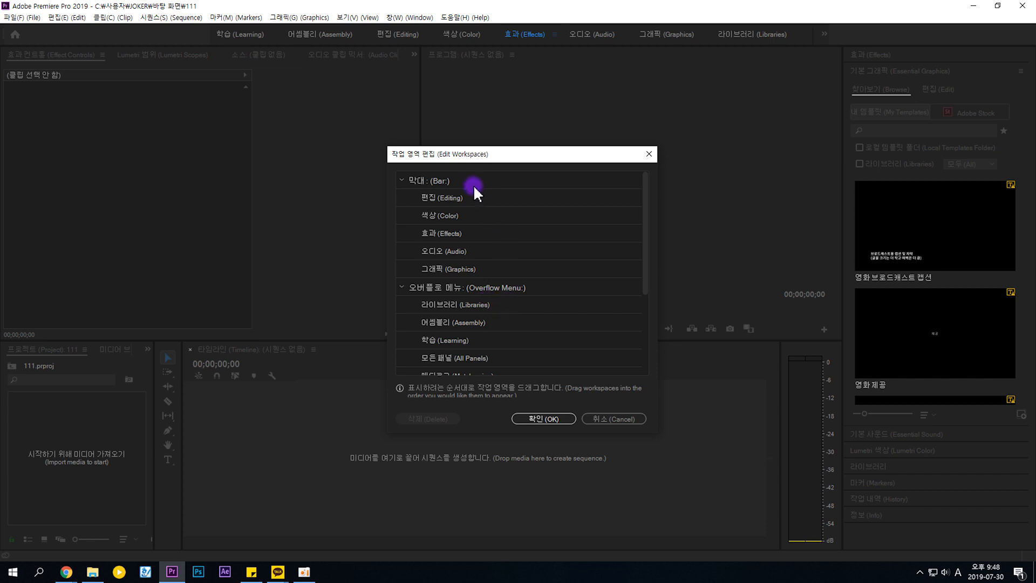
pyautogui.click(561, 420)
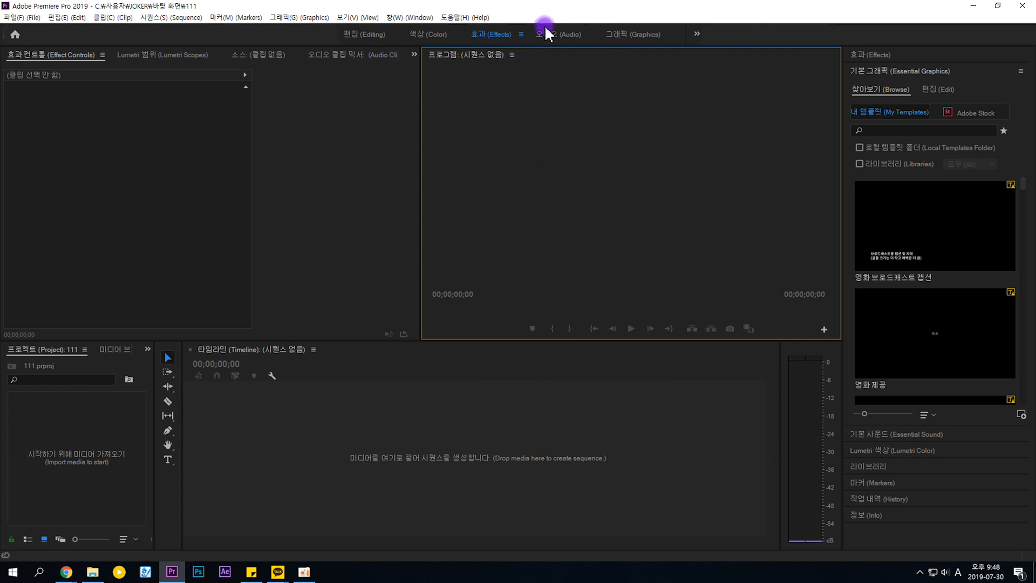
# Step: Check the list of overflow workspaces and switch to the Editing workspace
pyautogui.click(697, 33)
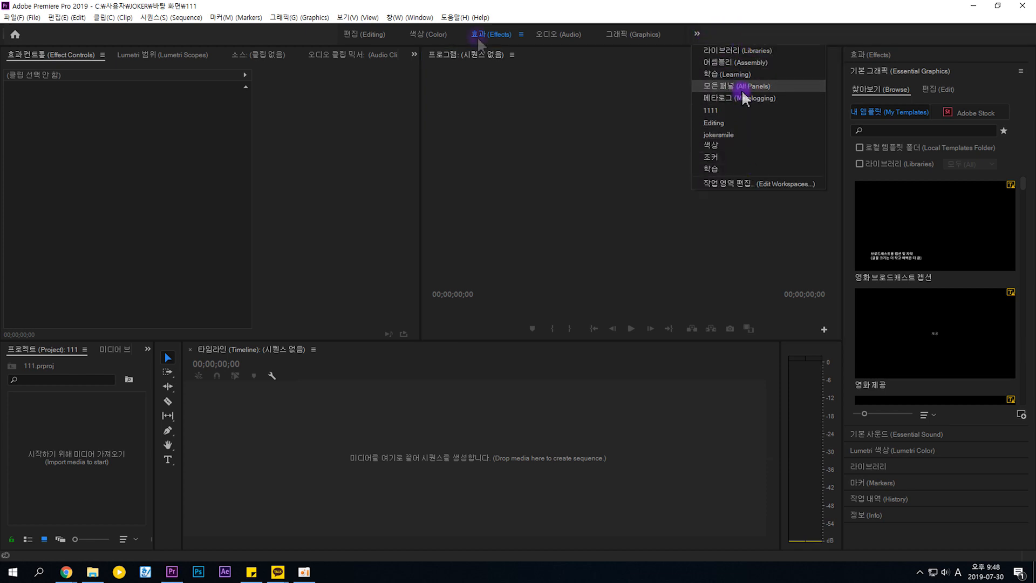
pyautogui.click(365, 35)
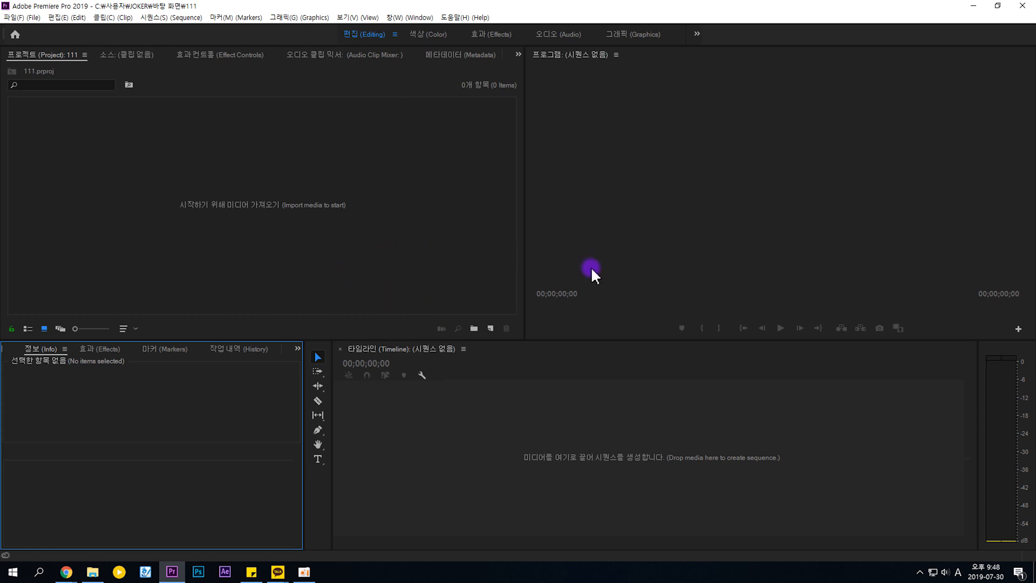
# Step: Dock the Project panel in the Media Browser's panel group and return it to the Source monitor's group
pyautogui.click(46, 59)
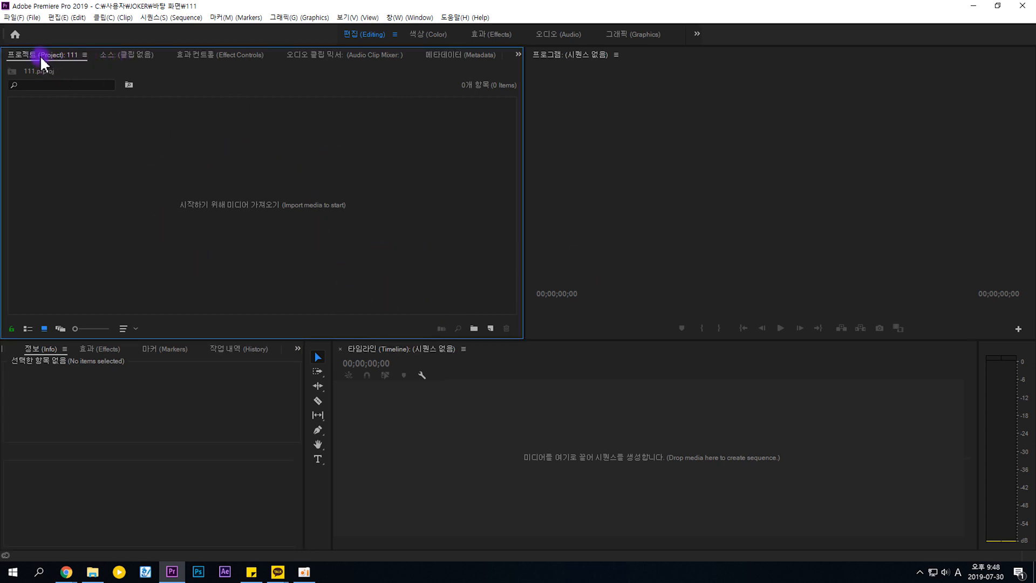
pyautogui.moveTo(42, 60); pyautogui.dragTo(19, 355)
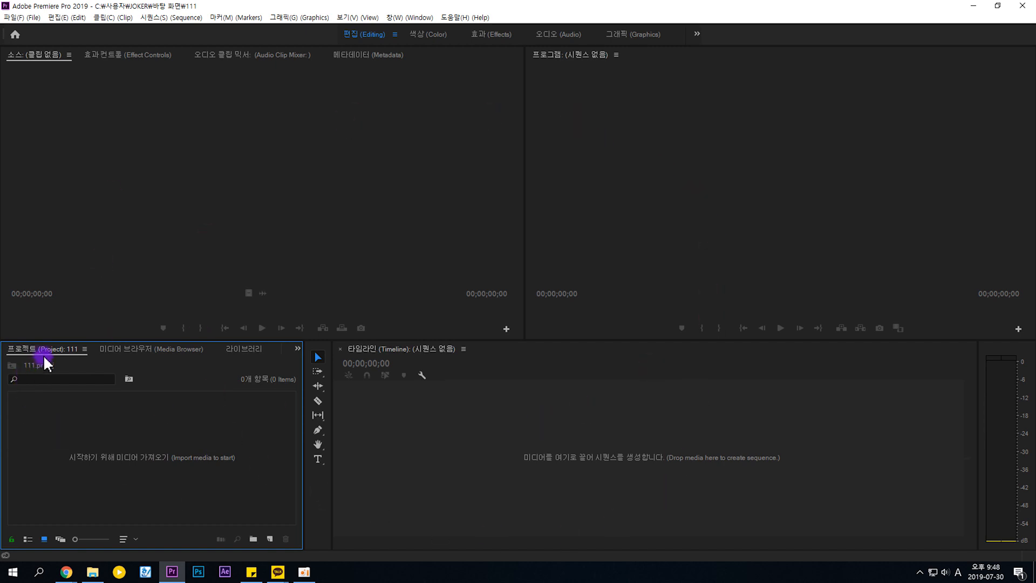
pyautogui.moveTo(41, 353); pyautogui.dragTo(41, 59)
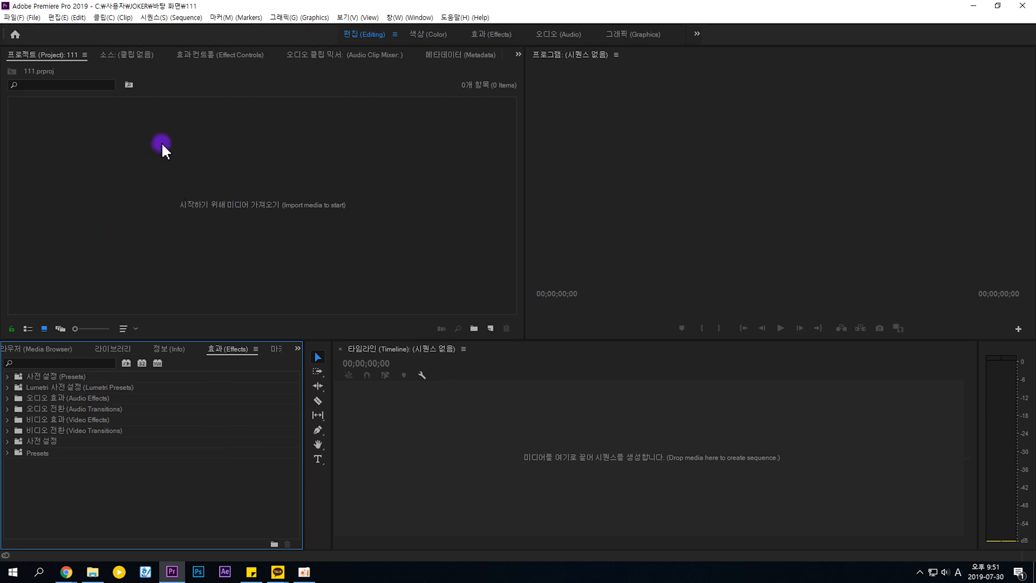
# Step: Import the video clip C0029 from the 영상 folder into the Project panel
pyautogui.doubleClick(287, 195)
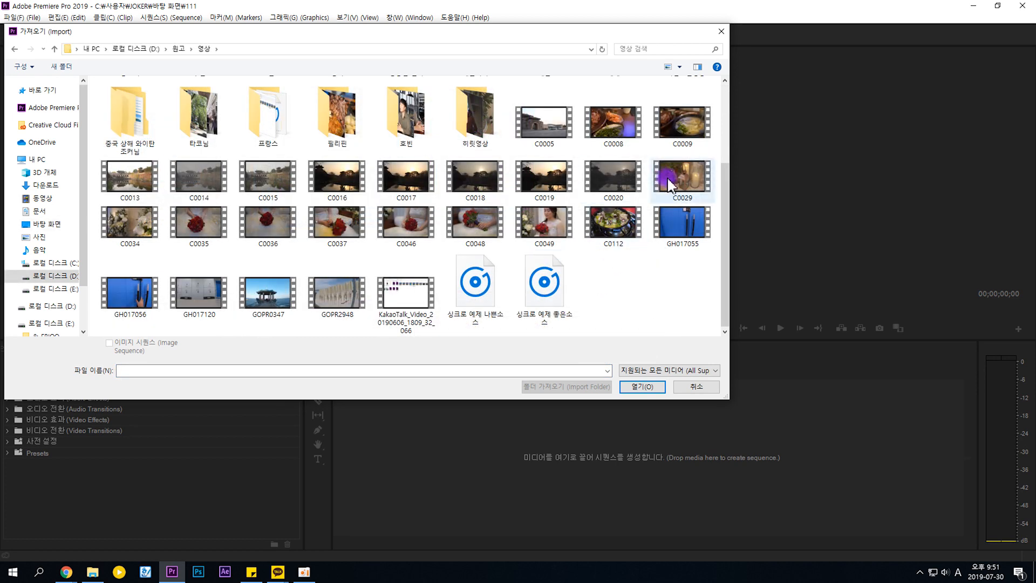
pyautogui.doubleClick(670, 177)
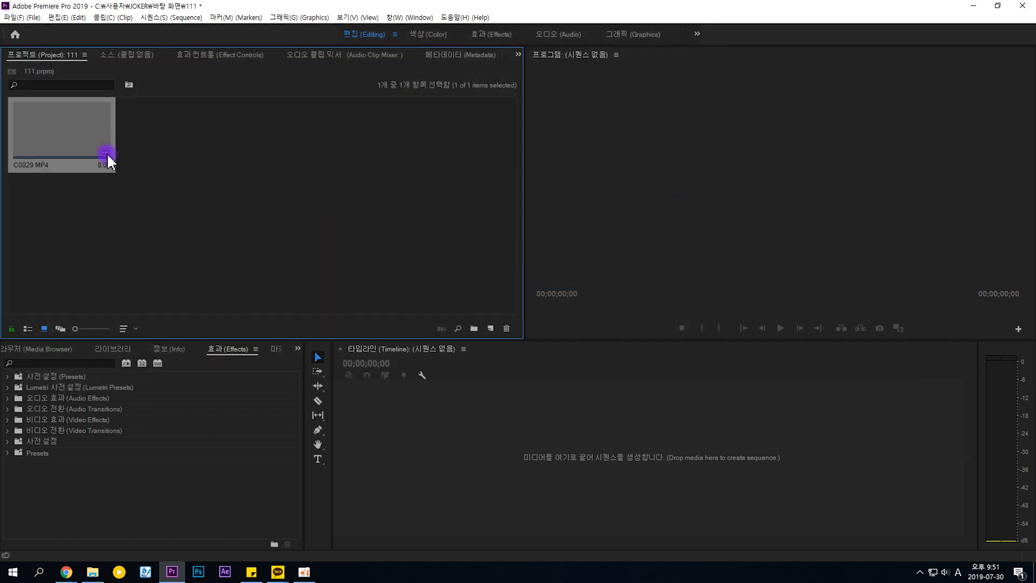
pyautogui.click(134, 169)
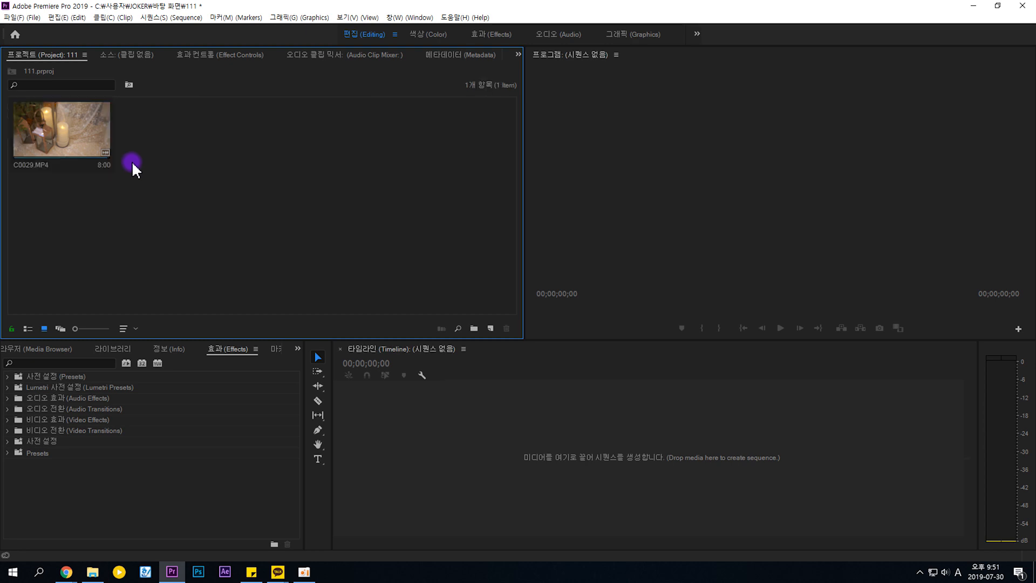
# Step: Look over the empty Source monitor, then load the C0029.MP4 clip from the project into it
pyautogui.click(76, 143)
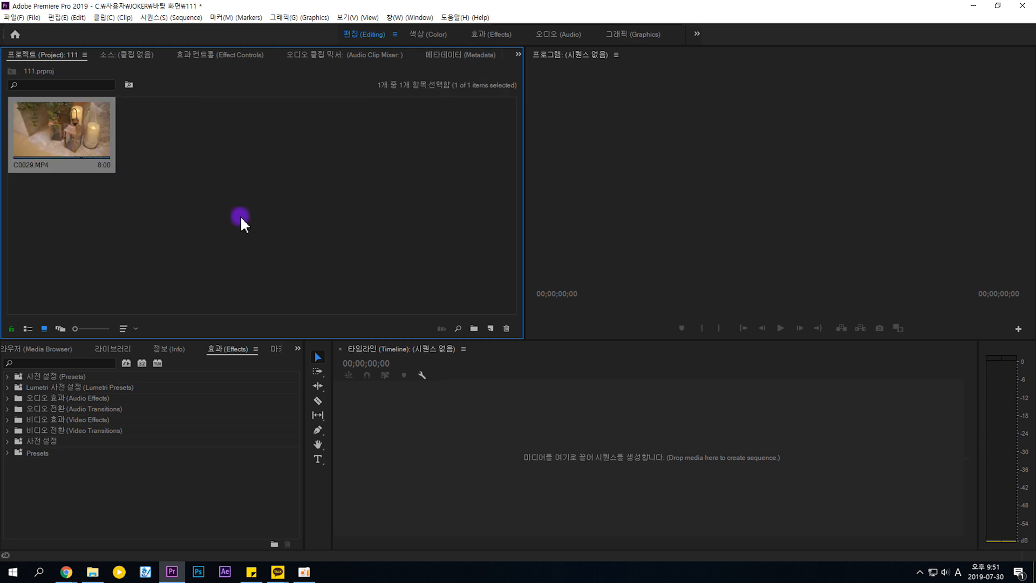
pyautogui.click(126, 61)
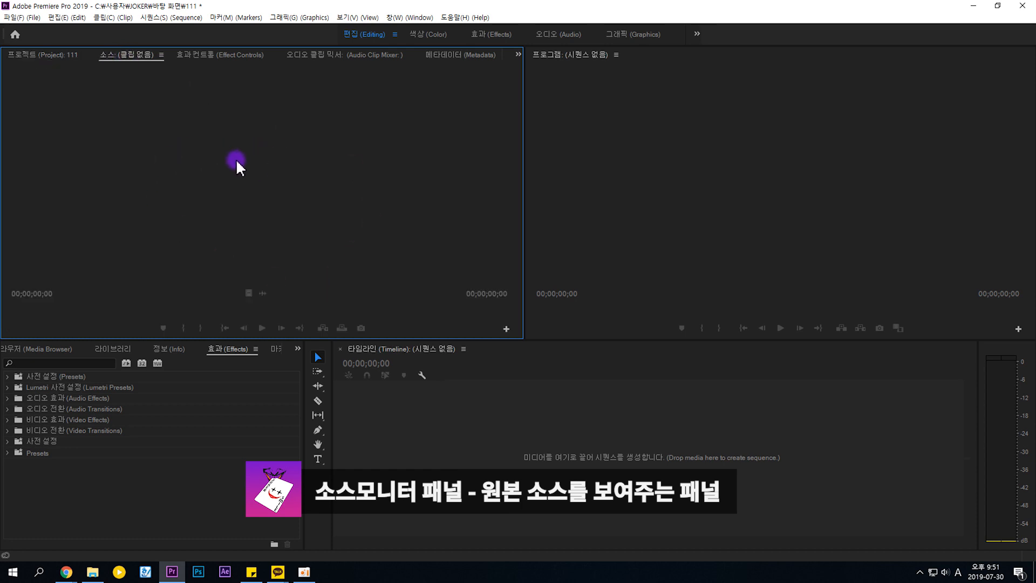
pyautogui.click(64, 60)
pyautogui.doubleClick(80, 129)
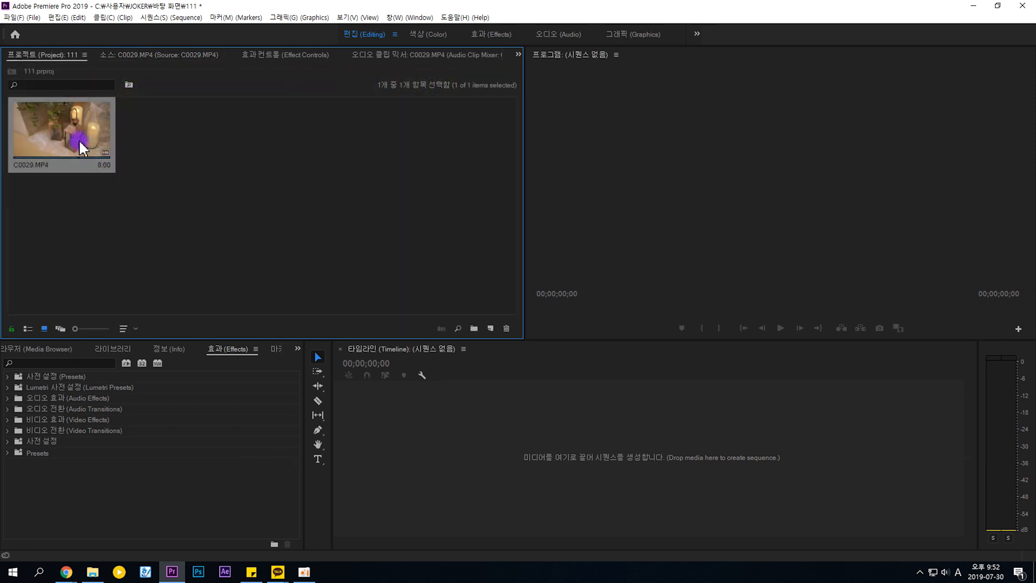
# Step: Create a sequence from C0029.MP4 in the timeline and play its first frames
pyautogui.moveTo(81, 139); pyautogui.dragTo(439, 428)
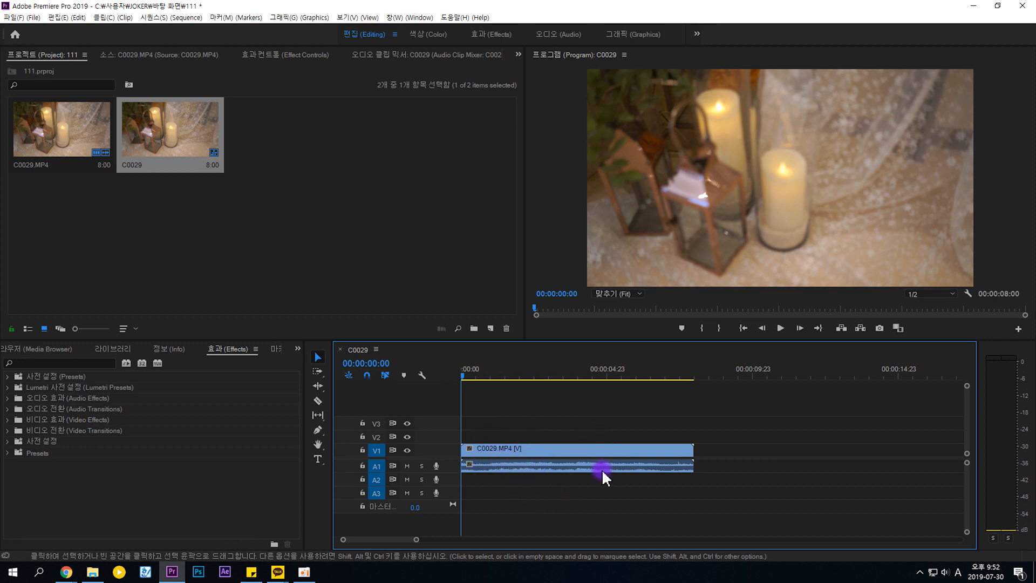
pyautogui.click(577, 467)
pyautogui.press('space')
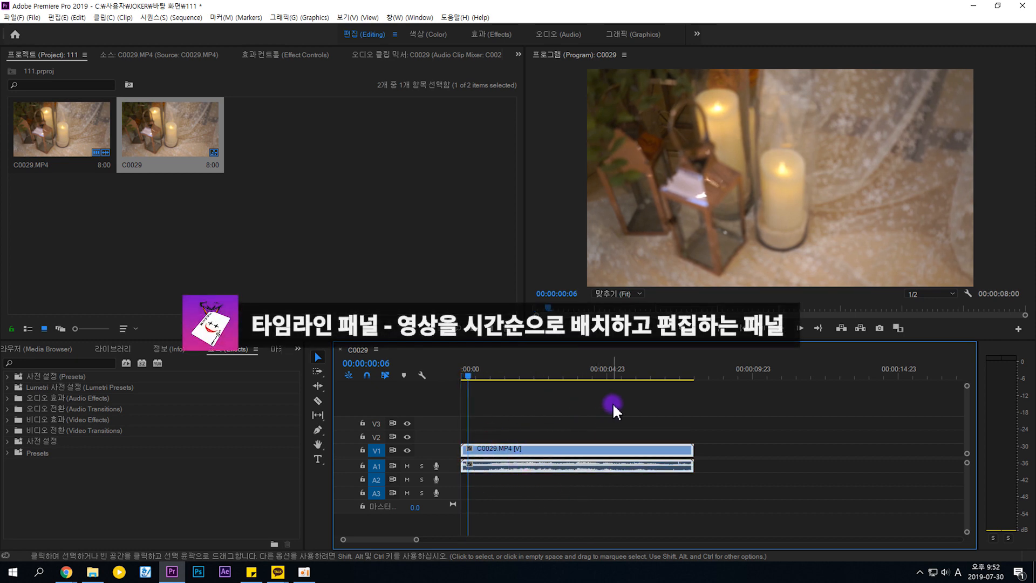
# Step: Split the timeline clip with the Razor tool at about 2.8 and 5.5 seconds, ending with the Selection tool
pyautogui.press('c')
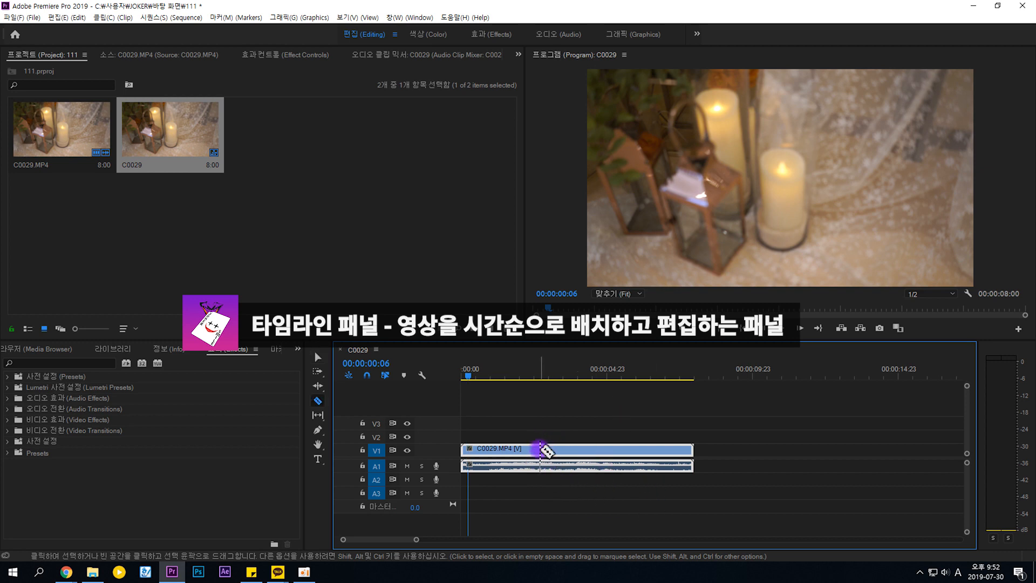
pyautogui.click(544, 449)
pyautogui.click(620, 450)
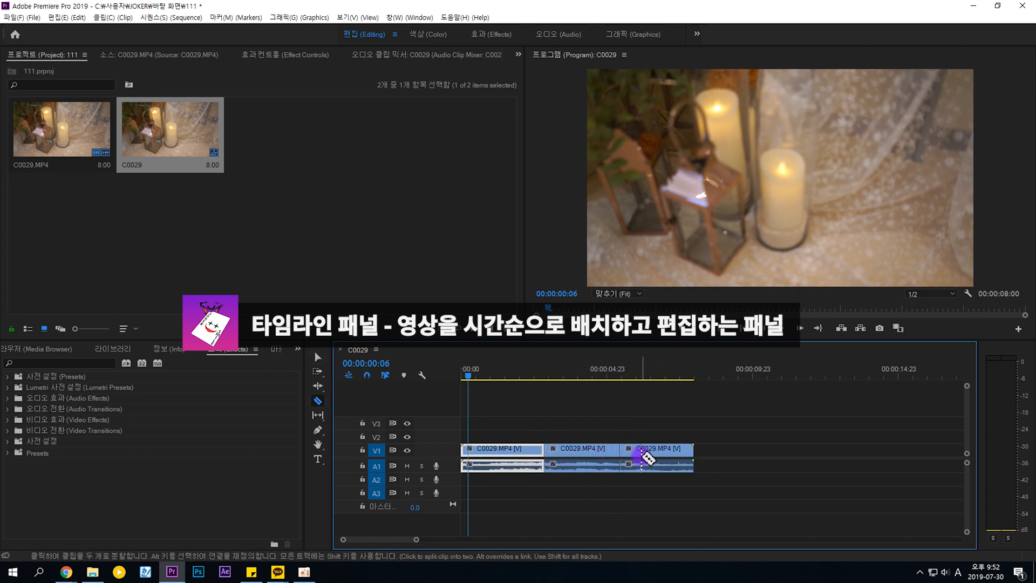
pyautogui.press('v')
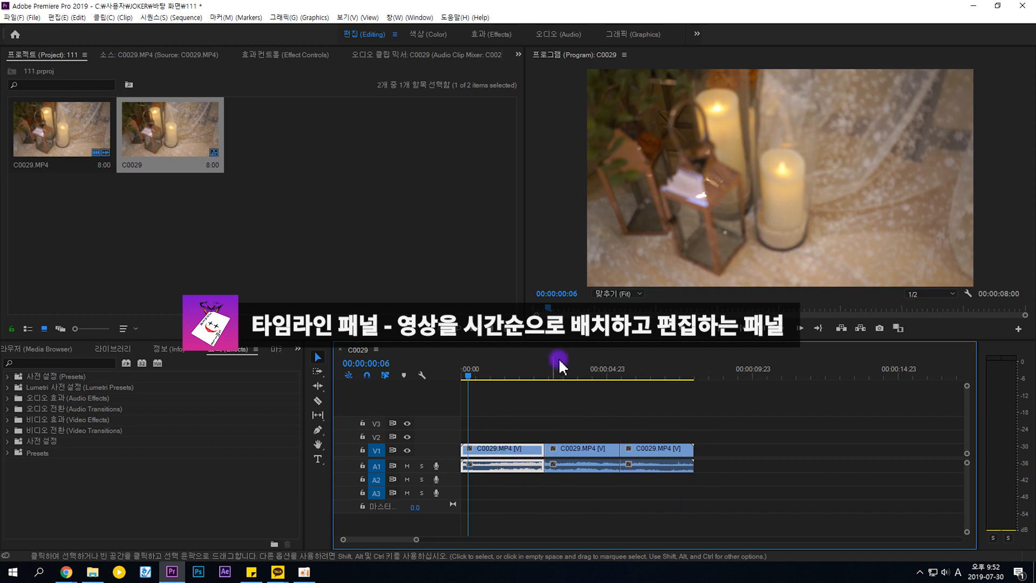
# Step: Open the first clip segment in the Source monitor and compare it with the Program monitor
pyautogui.click(568, 139)
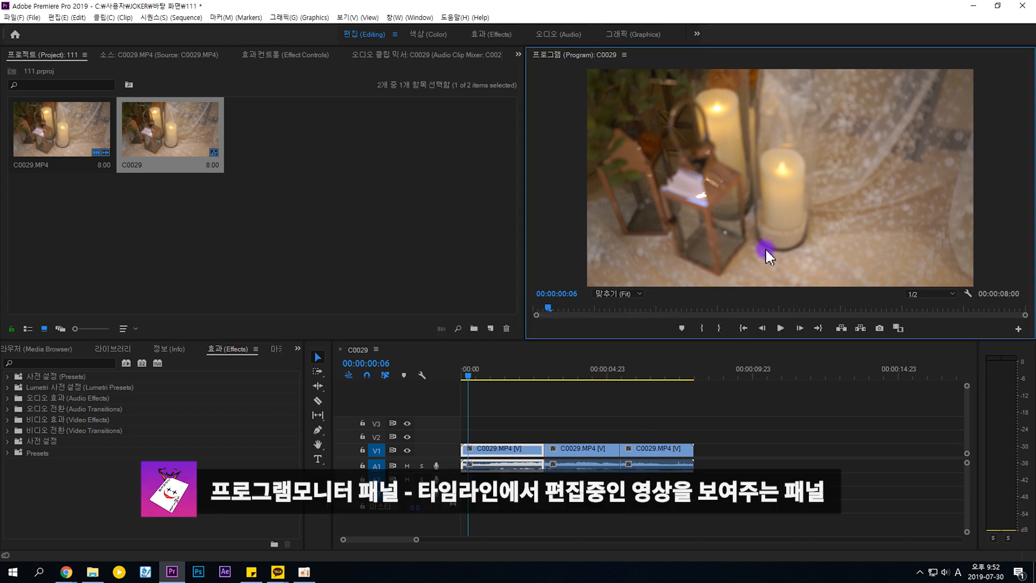
pyautogui.doubleClick(499, 455)
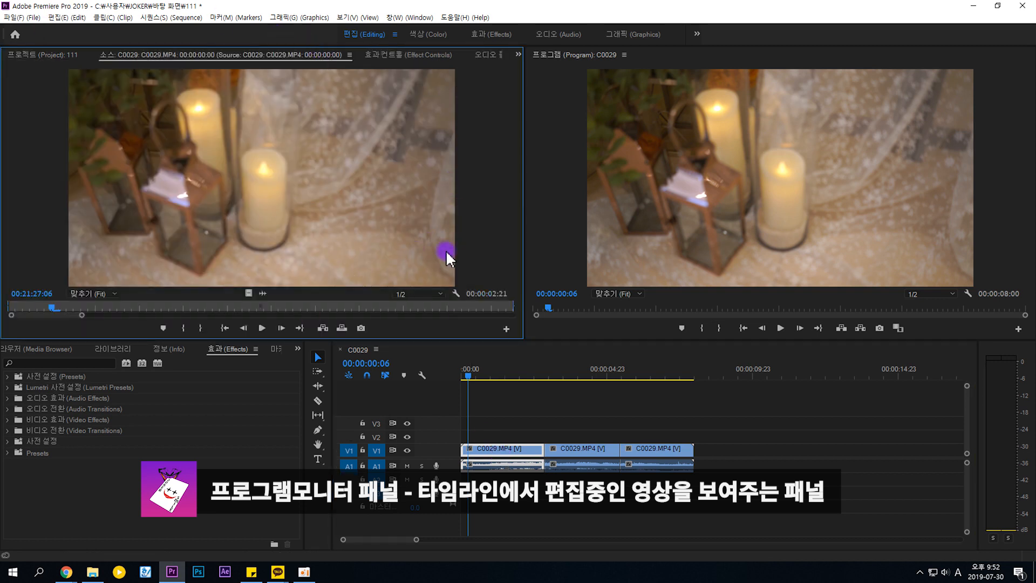
pyautogui.click(719, 218)
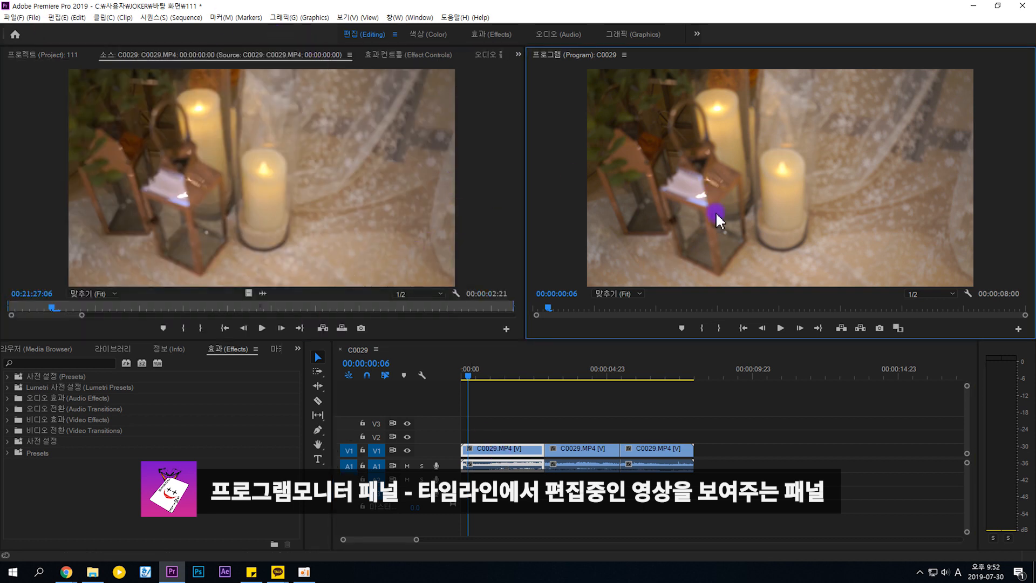
pyautogui.click(441, 221)
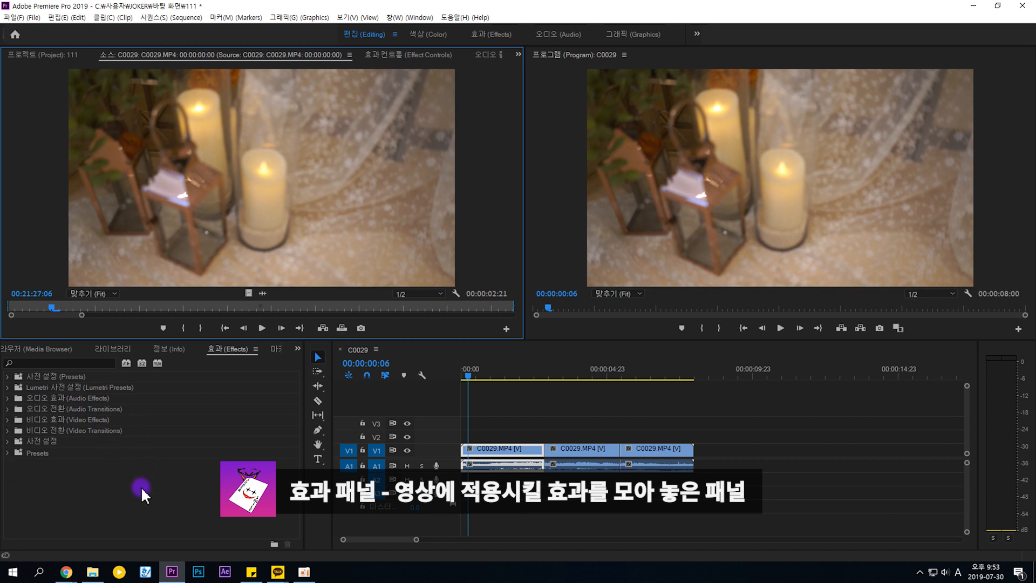
# Step: Search the effects for 흑백 and apply the Black & White video effect to the first clip segment
pyautogui.click(73, 361)
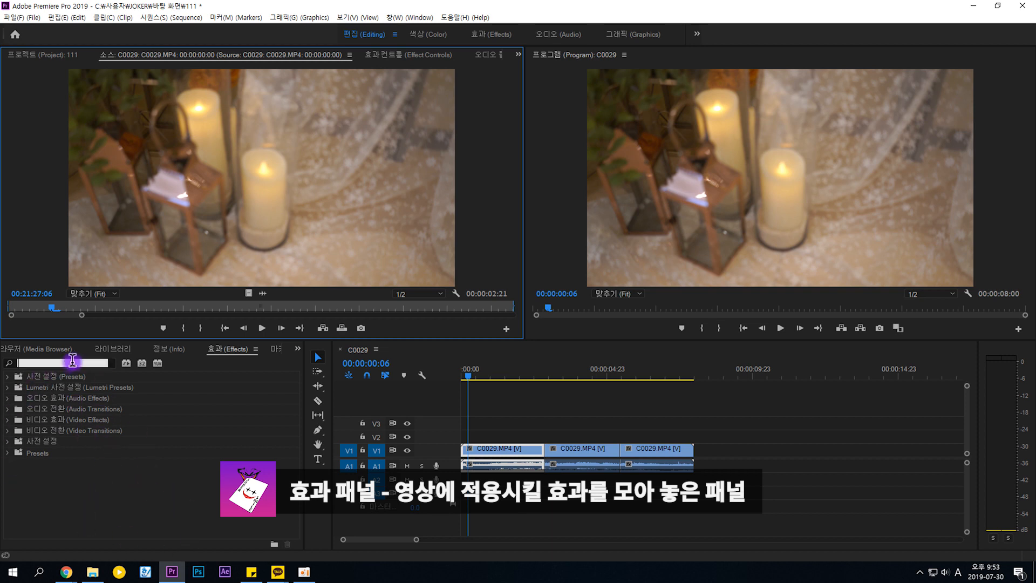
pyautogui.write('흐')
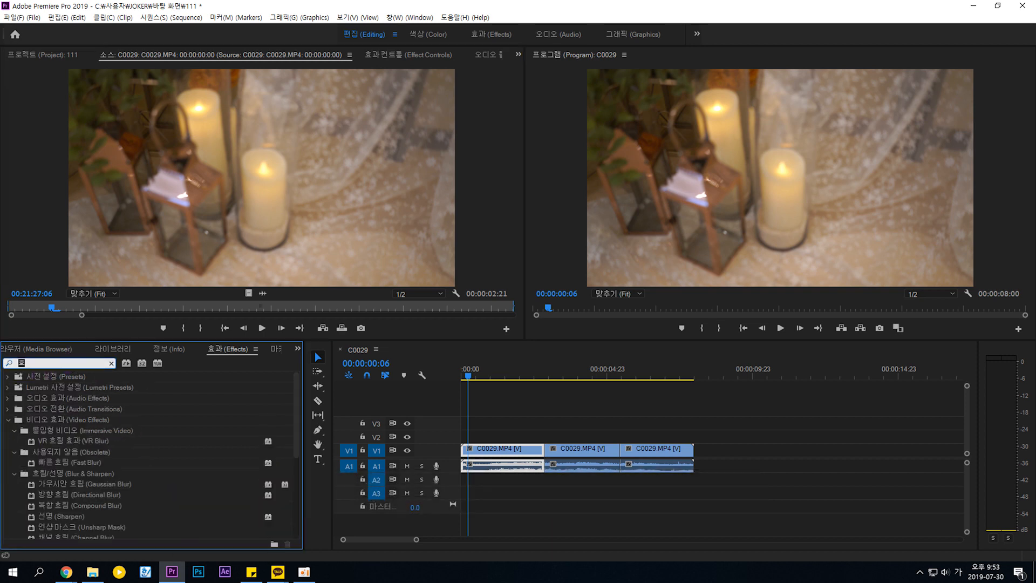
pyautogui.write('ㄱ백')
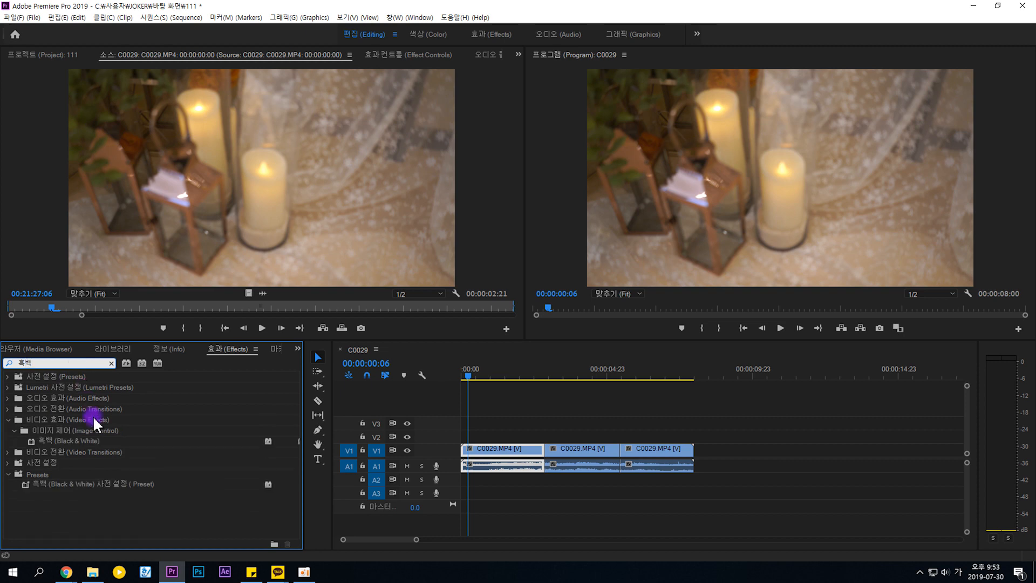
pyautogui.moveTo(98, 441); pyautogui.dragTo(509, 450)
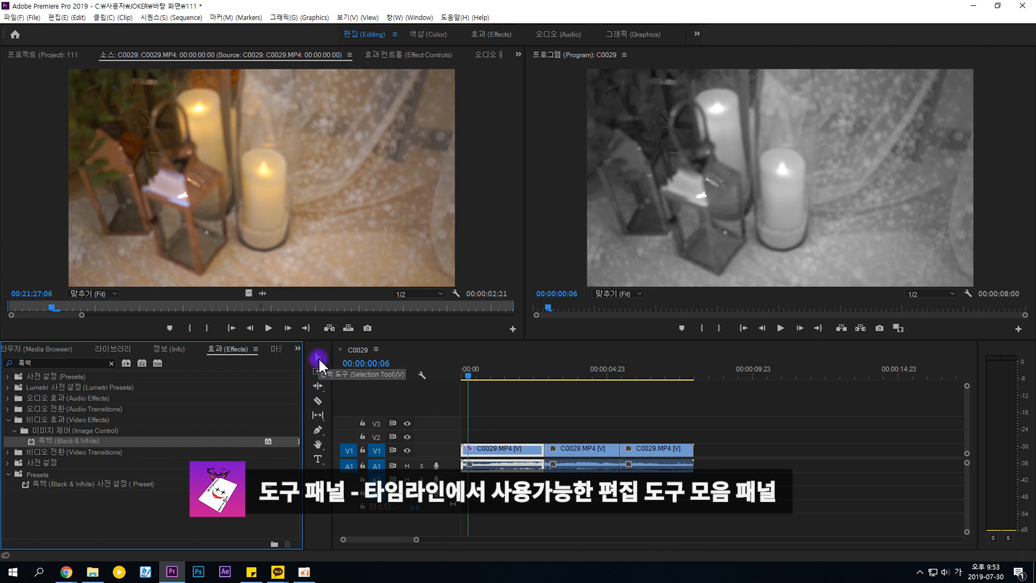
# Step: Move the first clip segment to start at about 9.6 seconds and split the next segment at about 3.8 seconds
pyautogui.moveTo(505, 451); pyautogui.dragTo(779, 463)
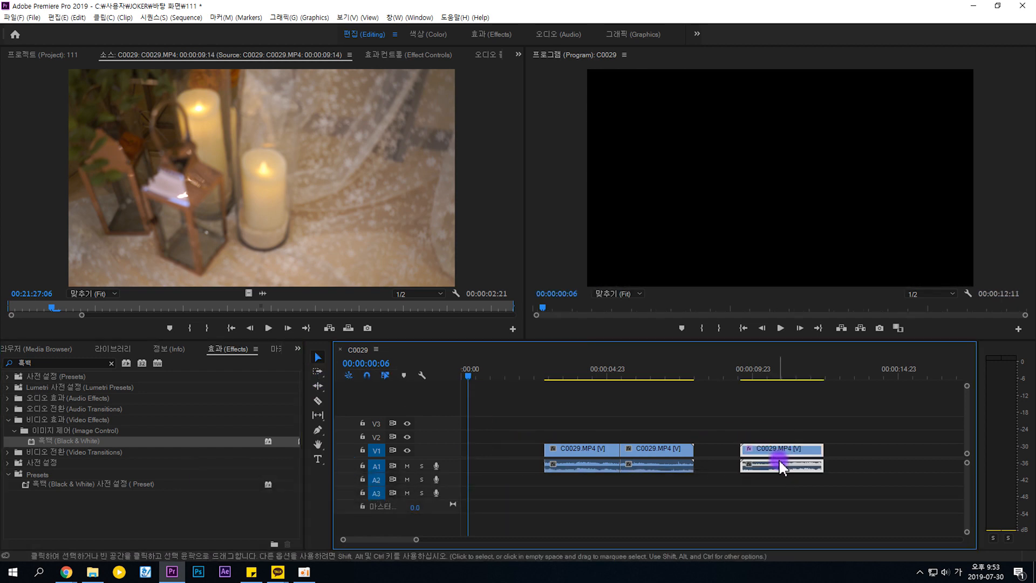
pyautogui.click(318, 401)
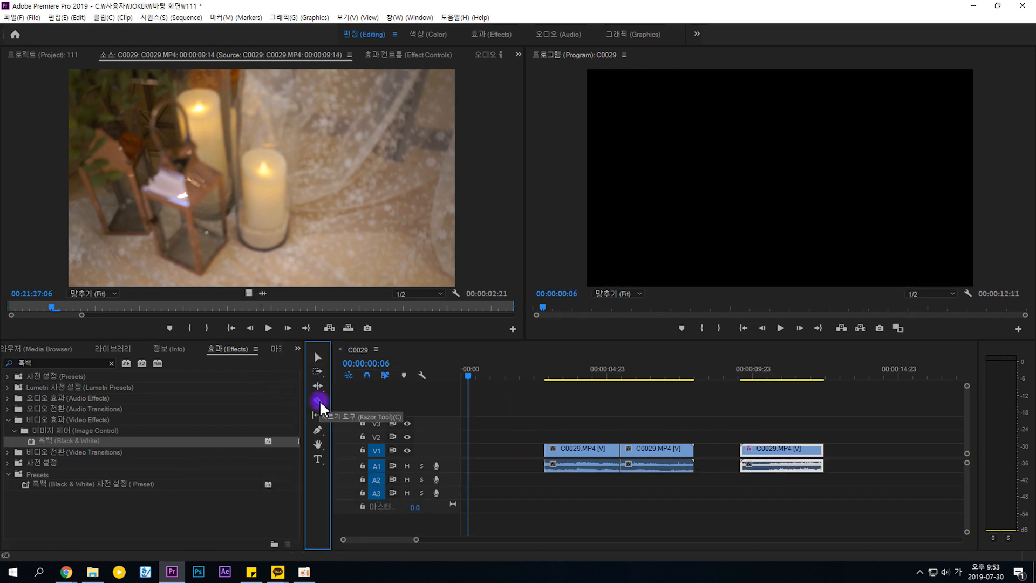
pyautogui.click(574, 450)
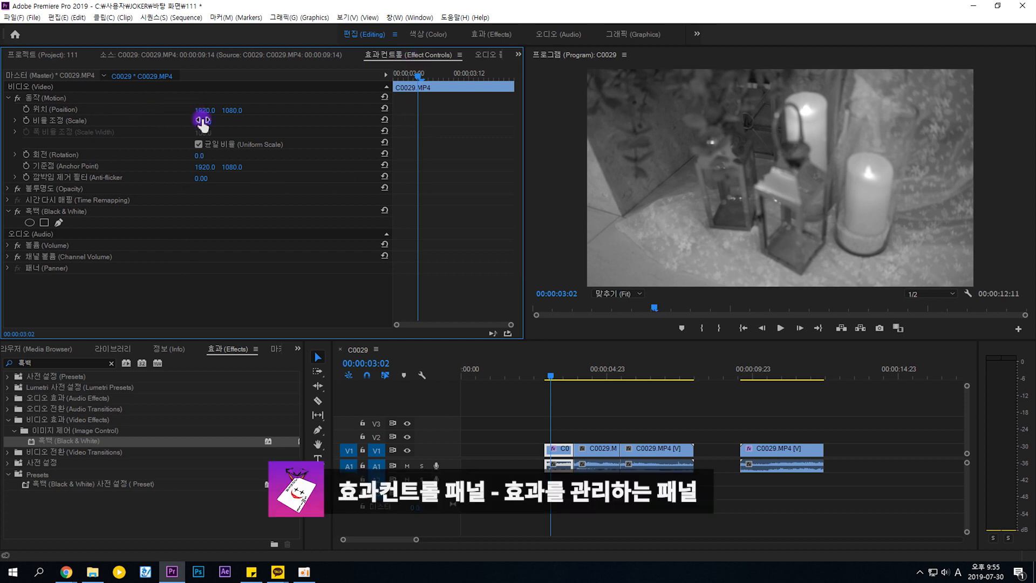
# Step: Set the selected short segment's horizontal position to 1929 and scale to 109, then show the Project panel
pyautogui.moveTo(207, 111); pyautogui.dragTo(212, 148)
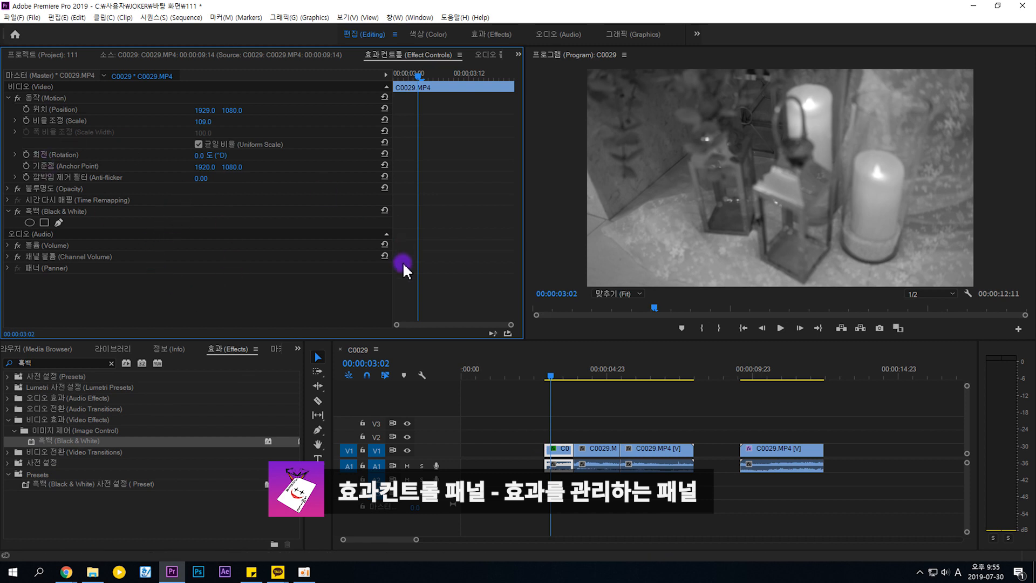
pyautogui.hotkey('shift', '1')
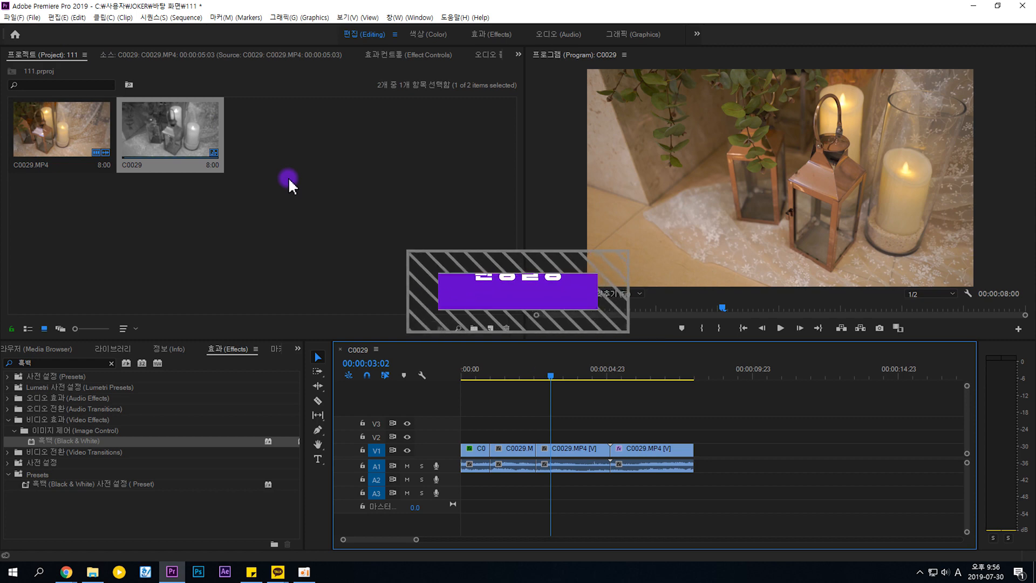
# Step: Examine the default output and input device choices in the Audio Hardware preferences, keeping the Scarlett Solo USB microphone as input
pyautogui.click(77, 20)
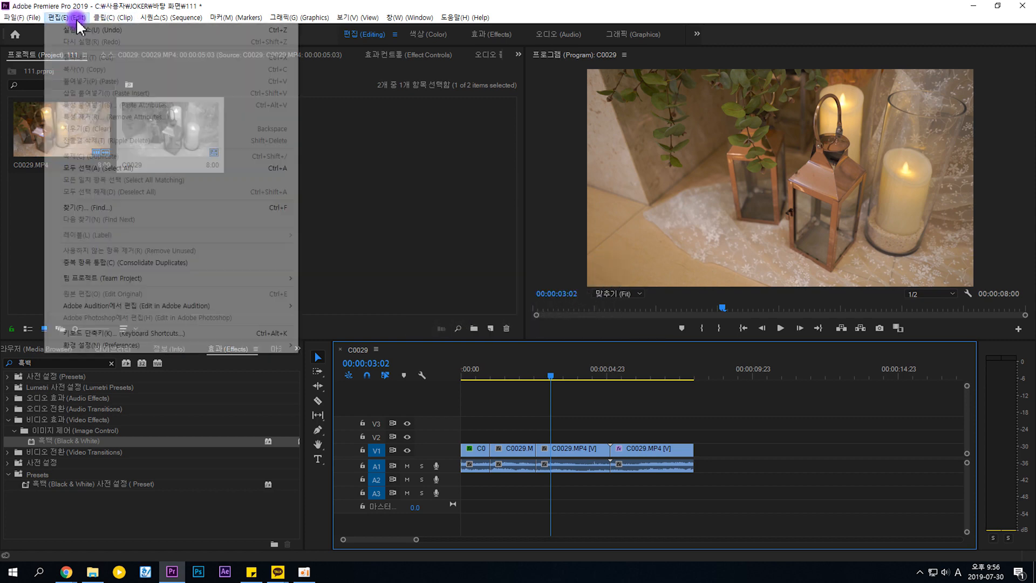
pyautogui.moveTo(114, 351)
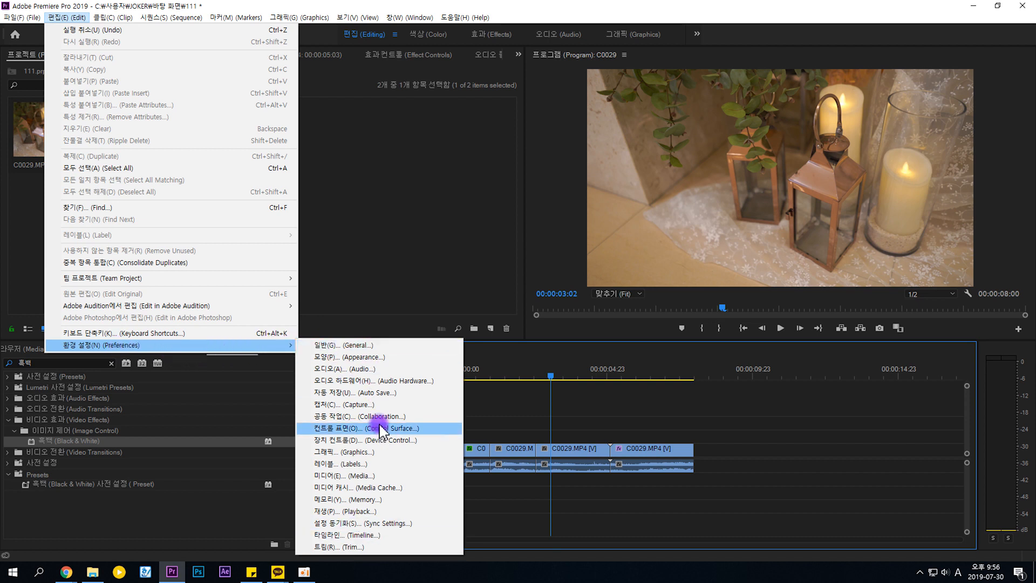
pyautogui.click(360, 345)
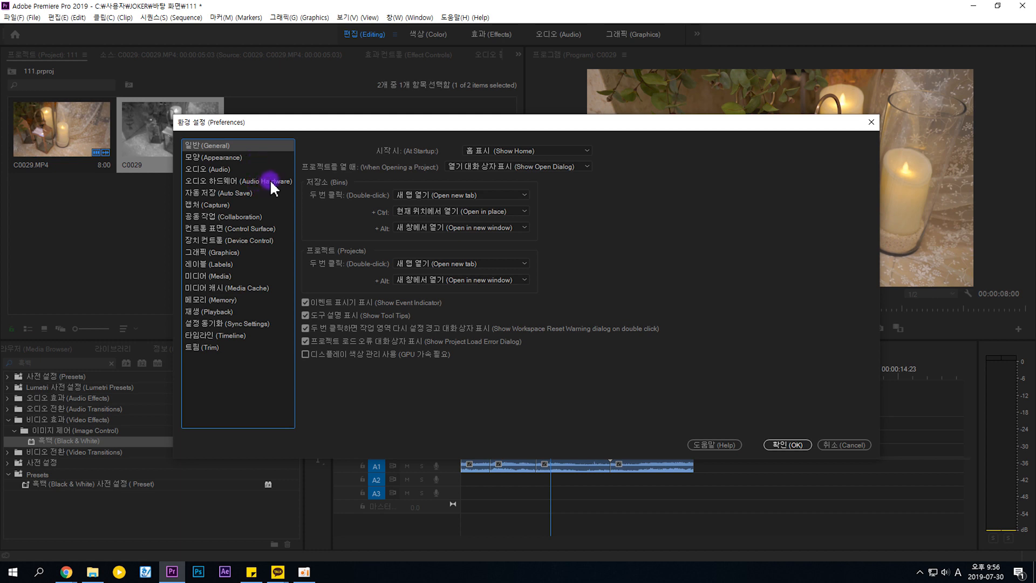
pyautogui.click(254, 183)
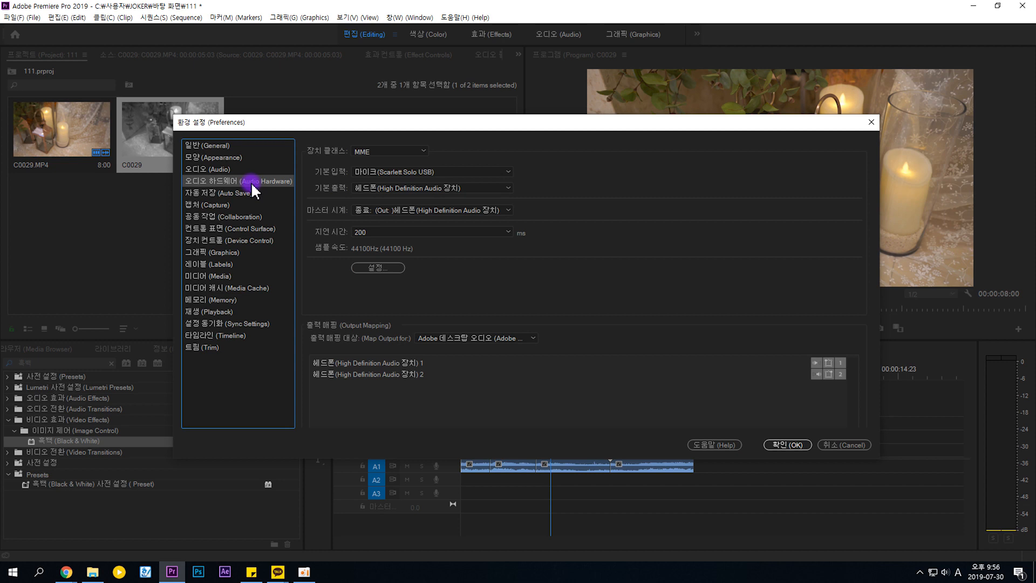
pyautogui.click(448, 189)
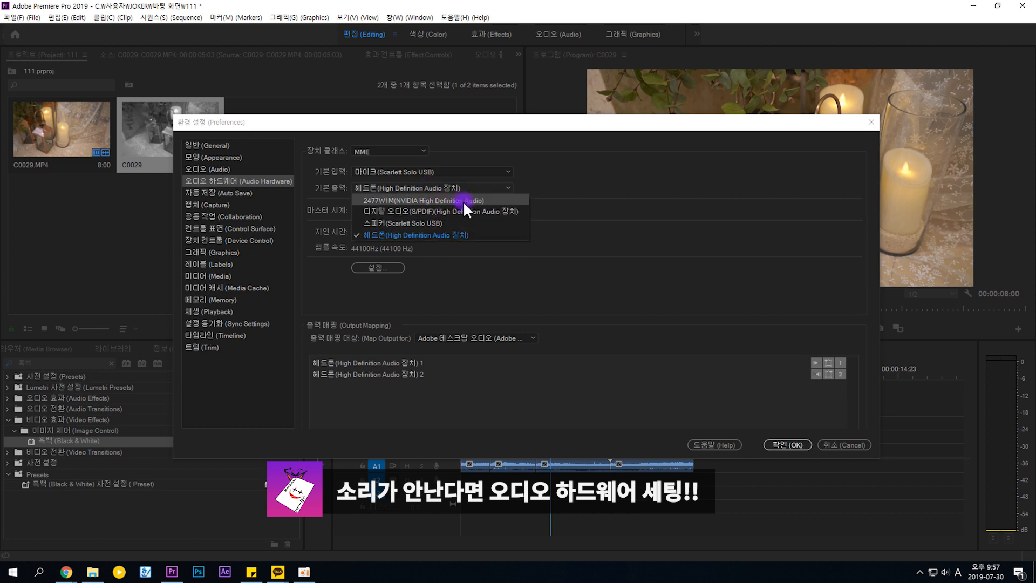
pyautogui.click(494, 190)
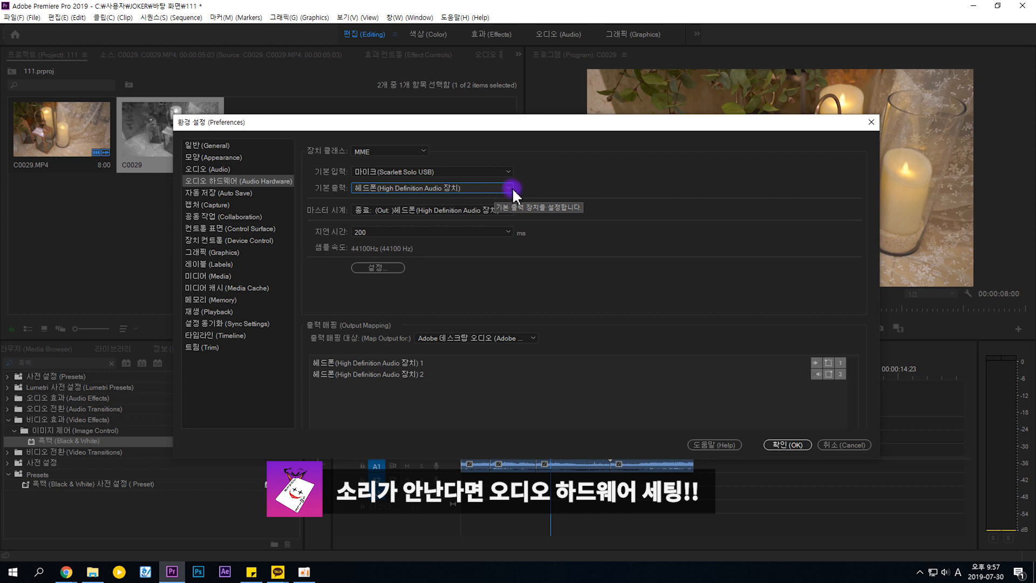
pyautogui.click(498, 174)
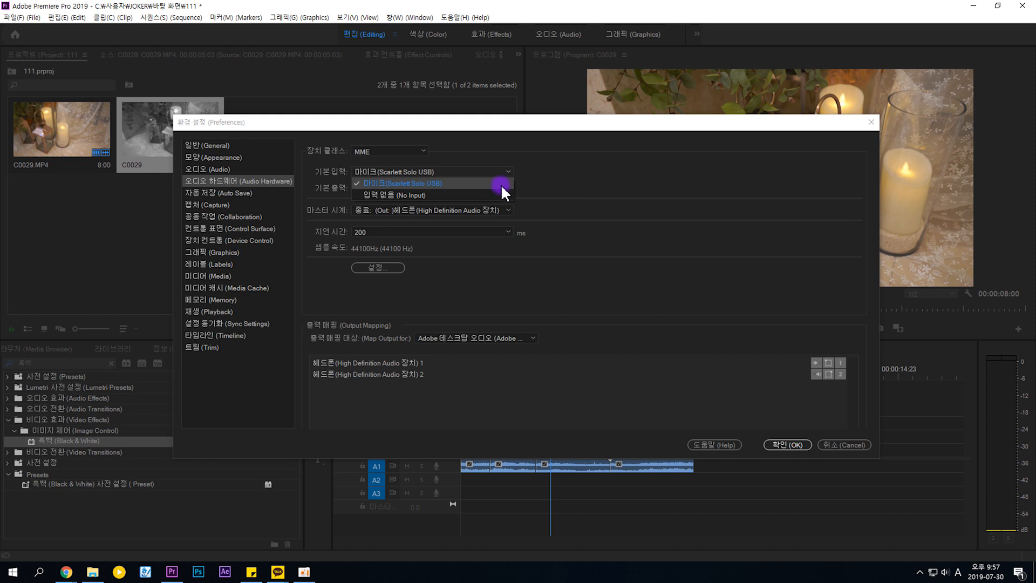
pyautogui.click(500, 184)
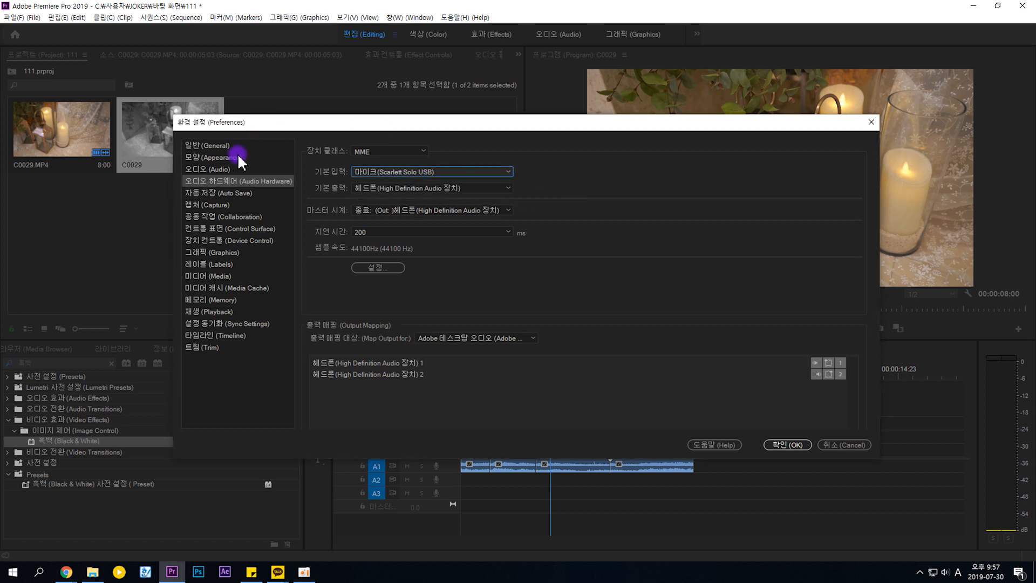
# Step: Set the Auto Save interval to 5 minutes, leave saving the current project on auto-save off, and accept the preferences
pyautogui.click(247, 194)
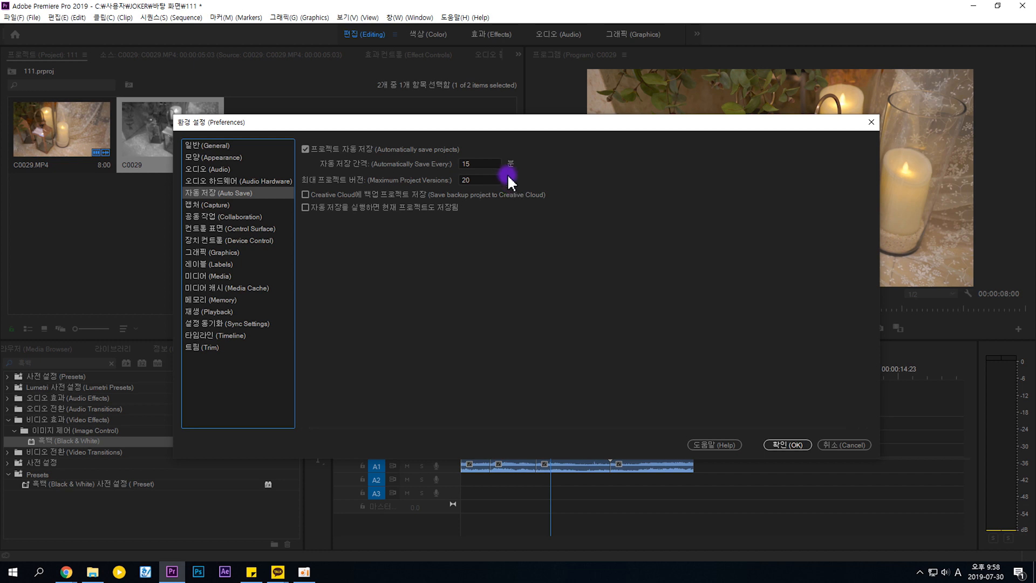
pyautogui.doubleClick(488, 163)
pyautogui.write('5')
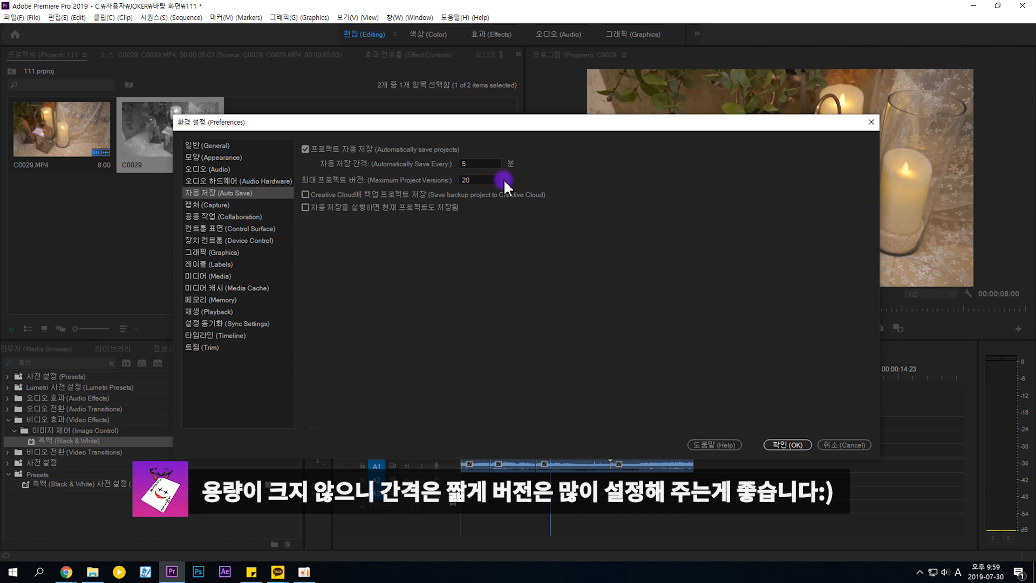
pyautogui.click(305, 208)
pyautogui.click(307, 208)
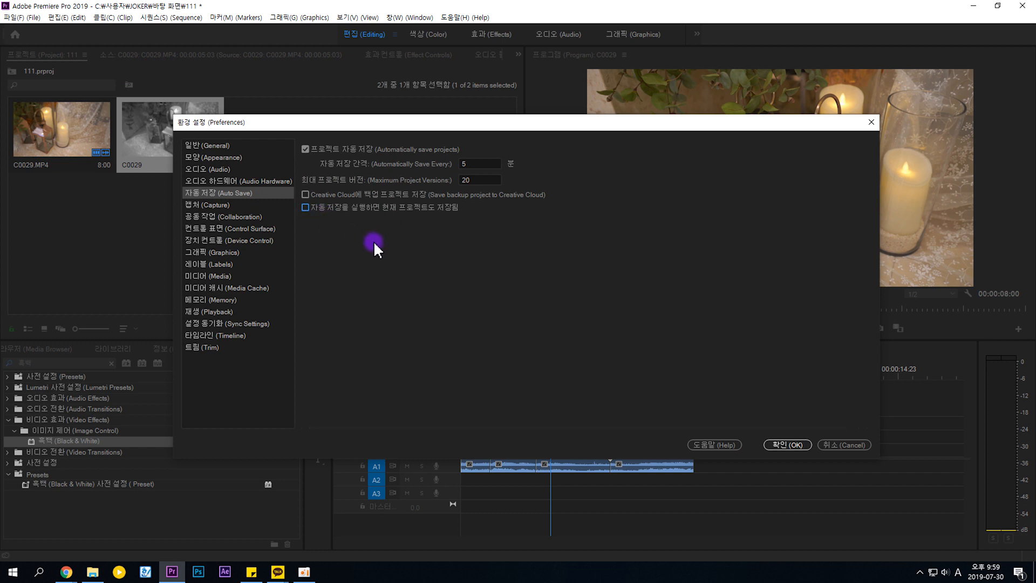
pyautogui.click(266, 181)
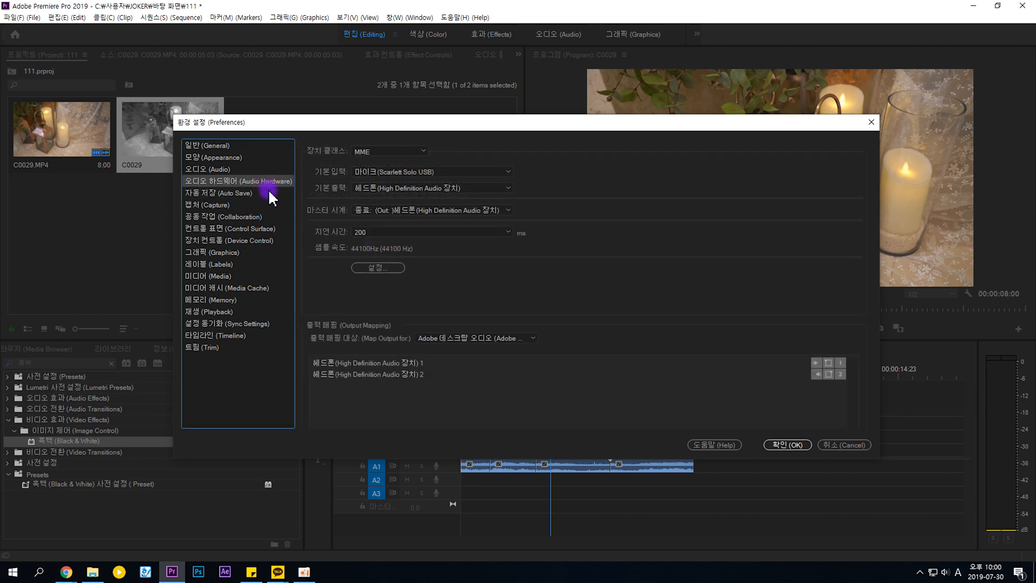
pyautogui.click(270, 193)
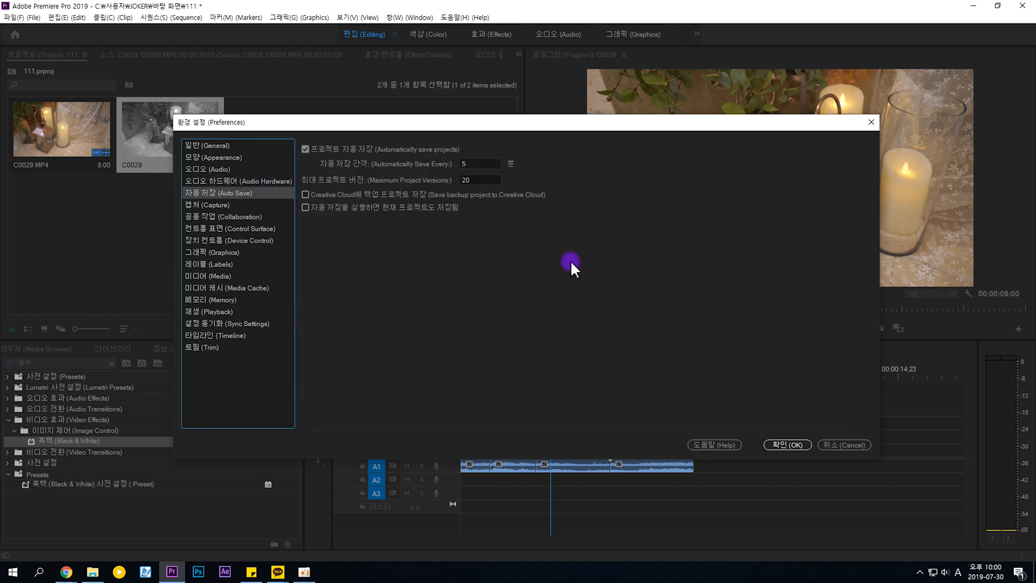
pyautogui.click(798, 448)
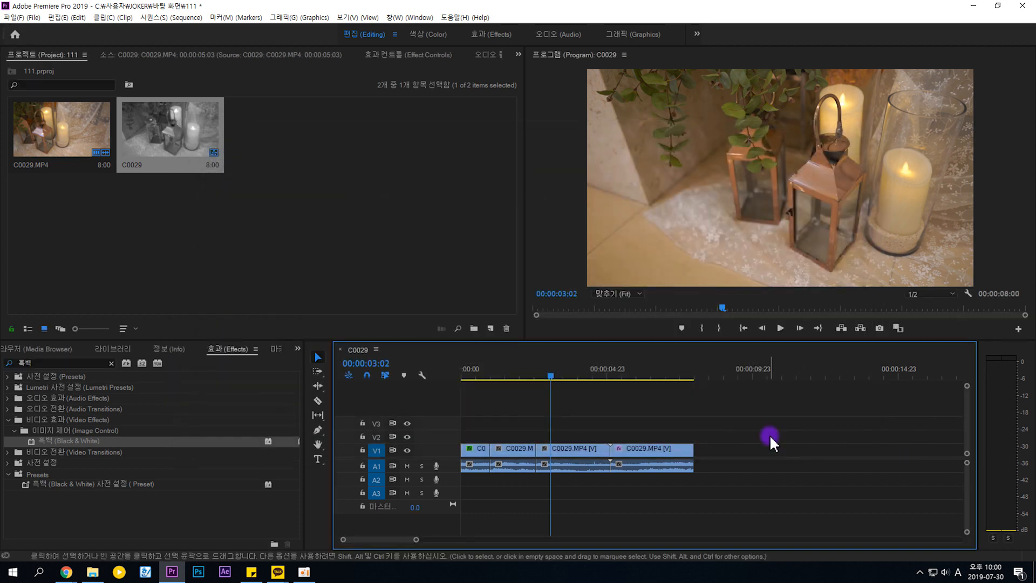
# Step: Examine the Scratch Disks locations in the New Project settings, including Project Auto Save, and close the dialog without creating a project
pyautogui.click(29, 22)
pyautogui.moveTo(224, 29)
pyautogui.click(393, 30)
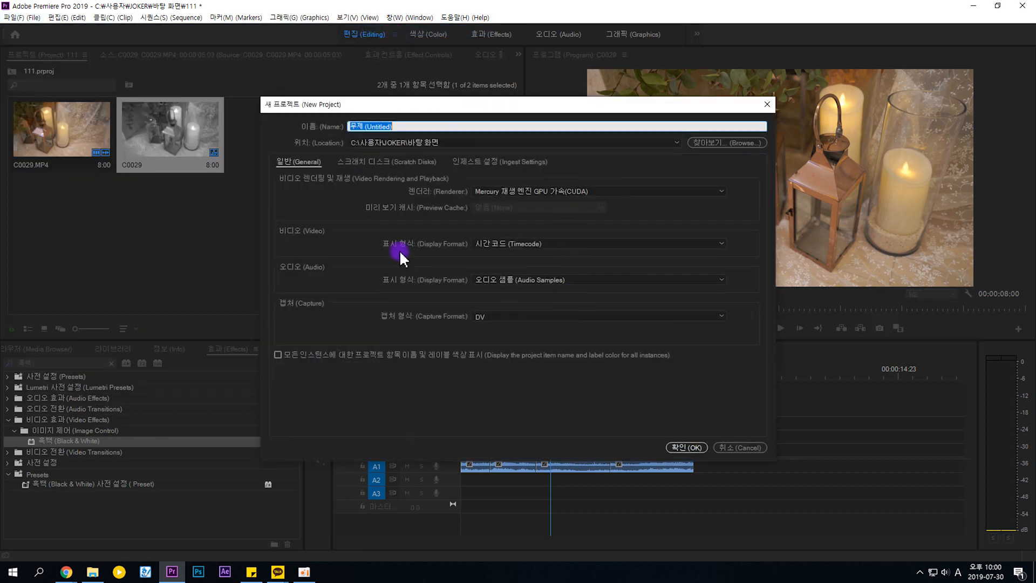
pyautogui.click(385, 163)
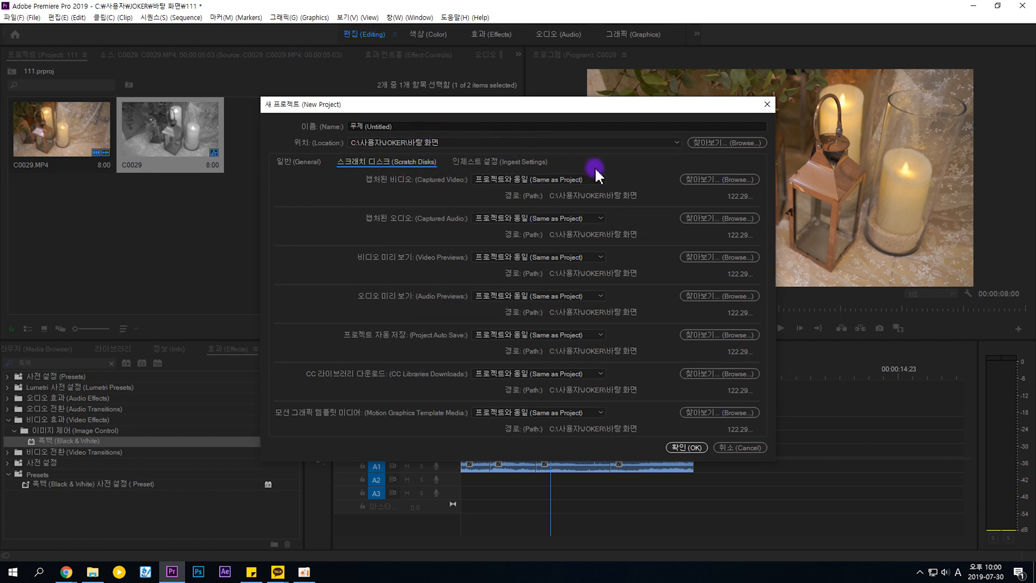
pyautogui.click(737, 448)
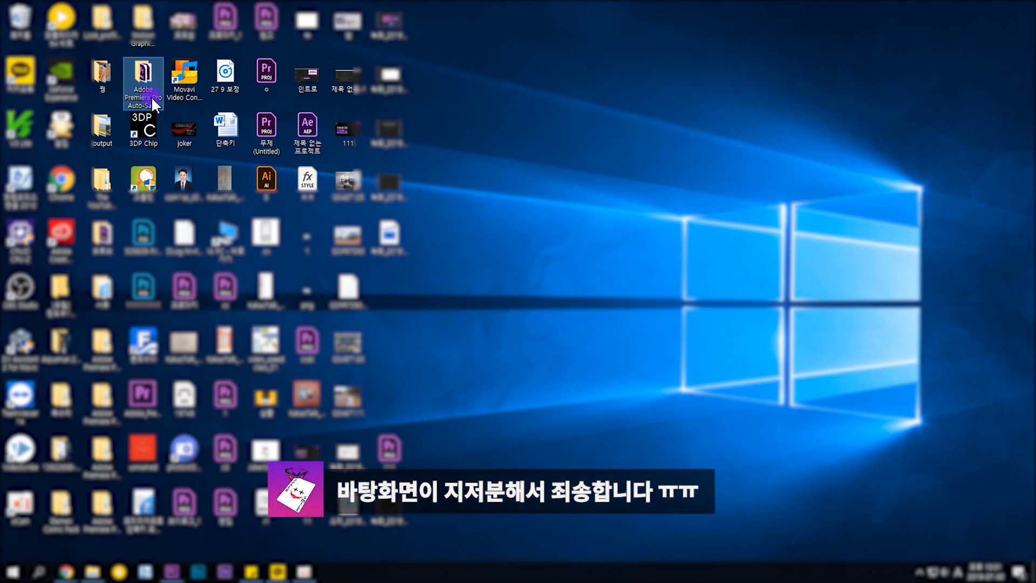
# Step: Open the Adobe Premiere Pro Auto-Save folder on the desktop and look through the date-stamped auto-saved project files
pyautogui.moveTo(152, 105)
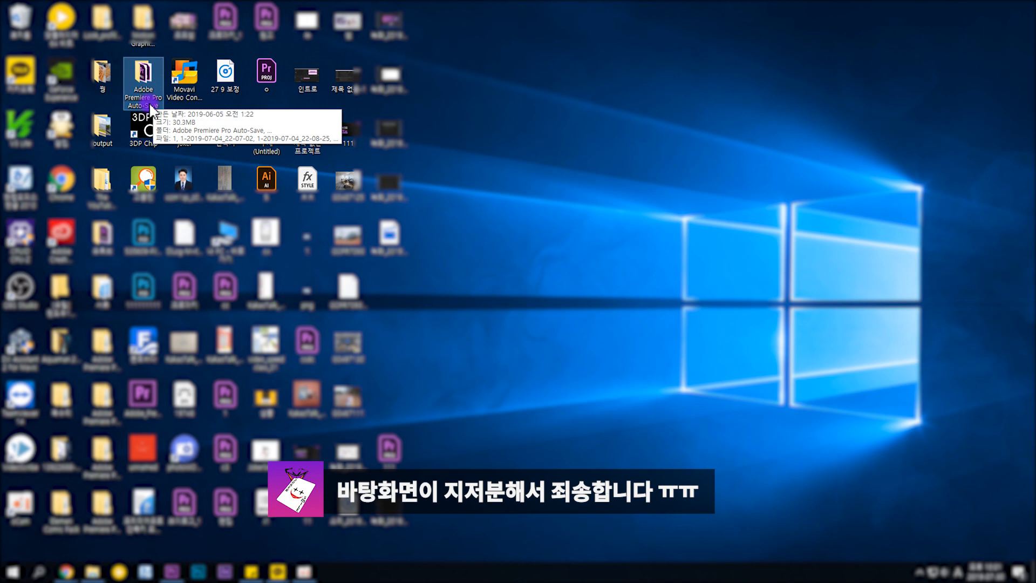
pyautogui.doubleClick(151, 105)
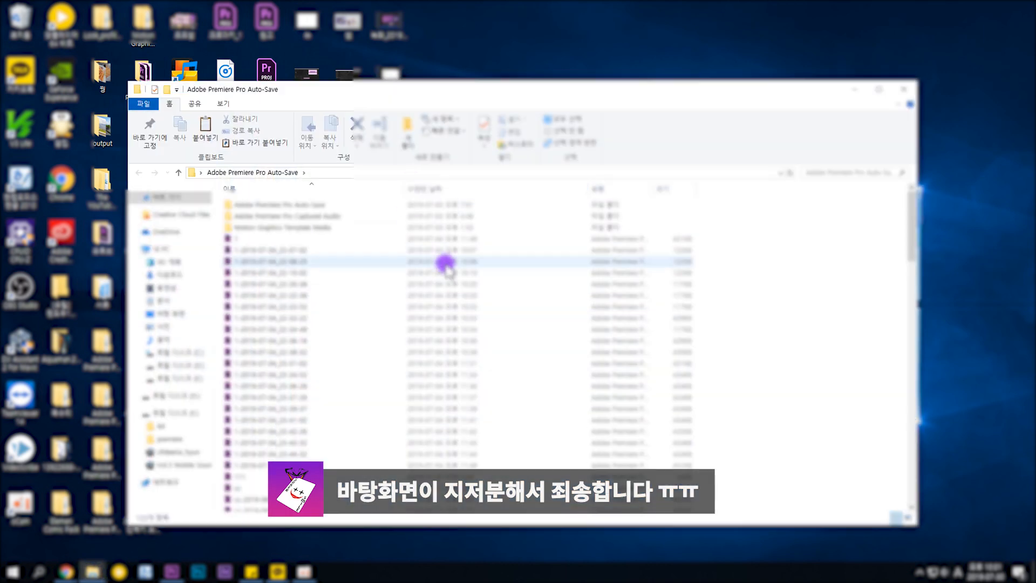
pyautogui.scroll(-15, 525, 311)
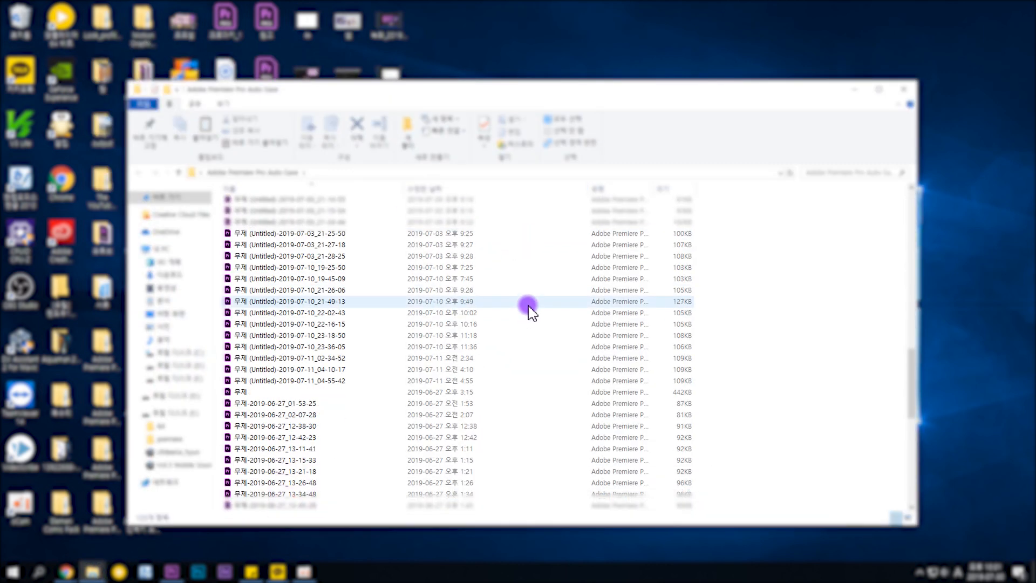
pyautogui.scroll(-10, 528, 310)
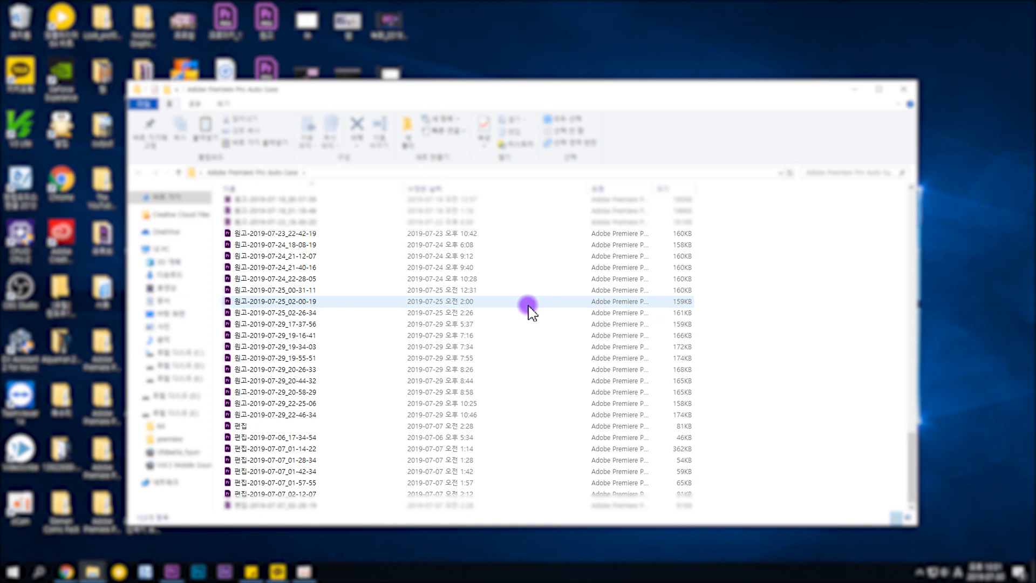
pyautogui.scroll(1, 531, 311)
pyautogui.scroll(-1, 529, 309)
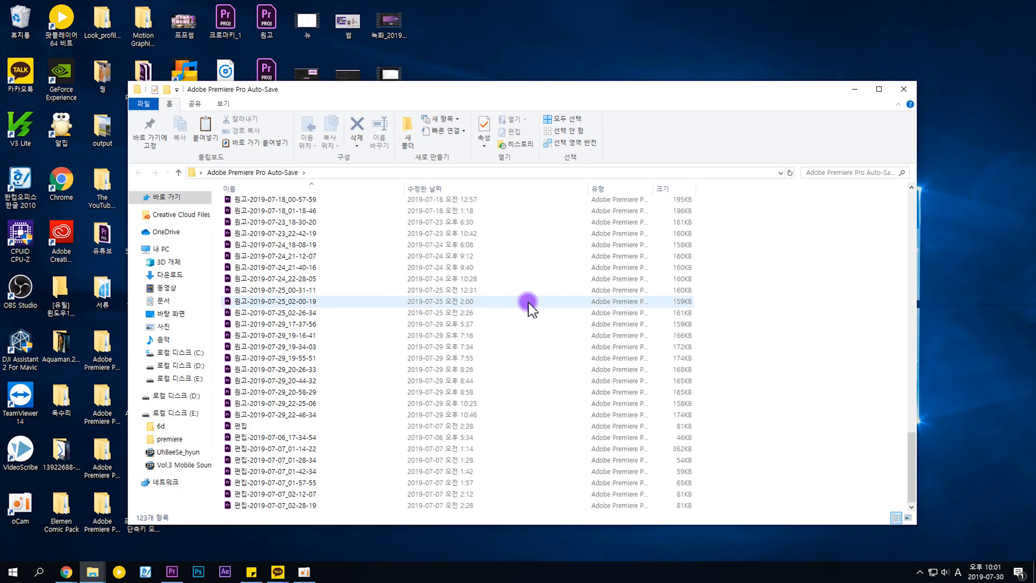
pyautogui.scroll(1, 461, 253)
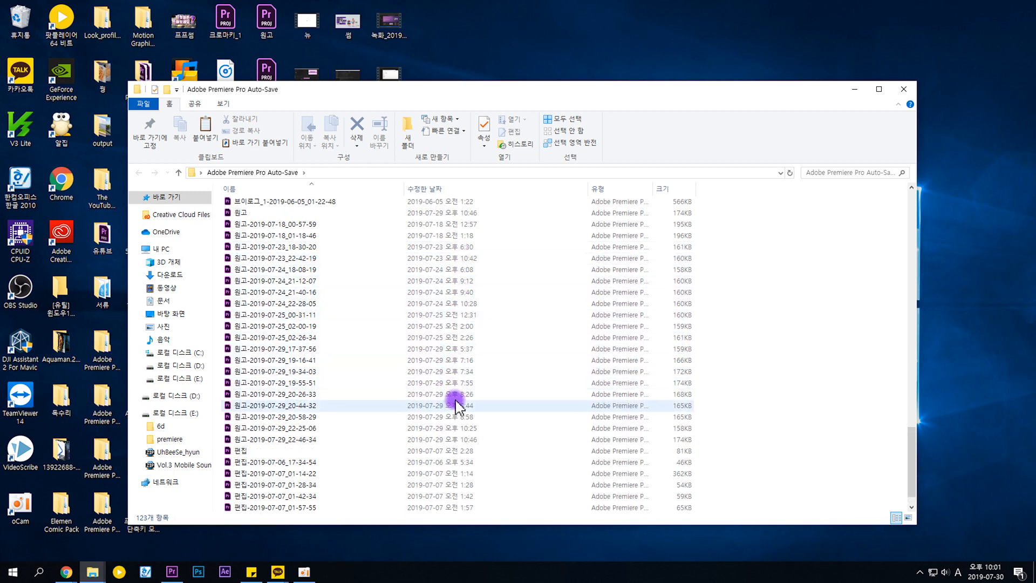